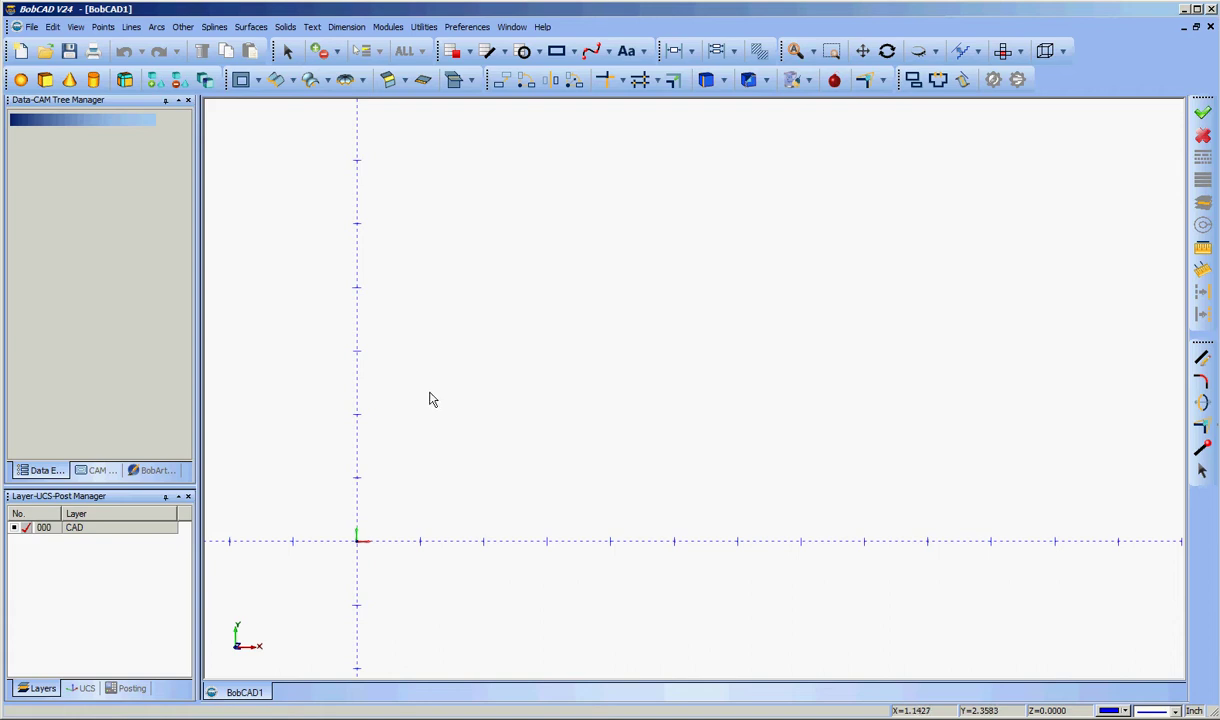
- Sketch a horizontal line about 12.5 inches long above the X axis, at about Y 1.97
click(130, 28)
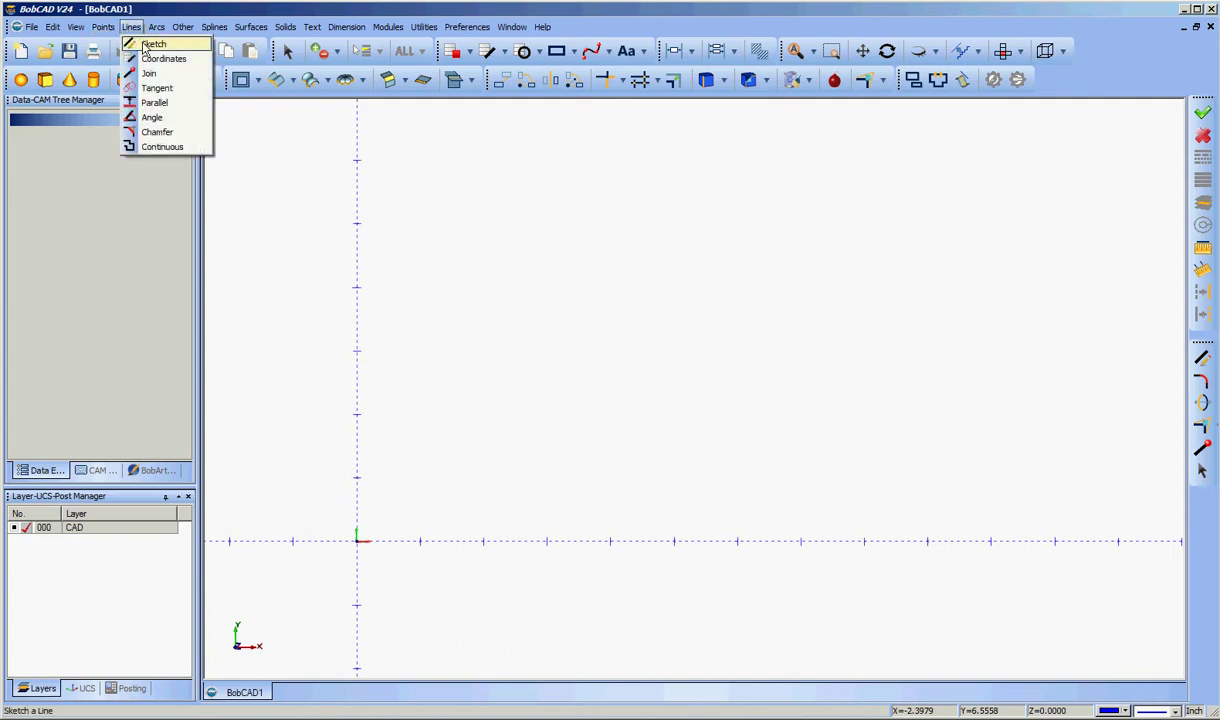
click(146, 46)
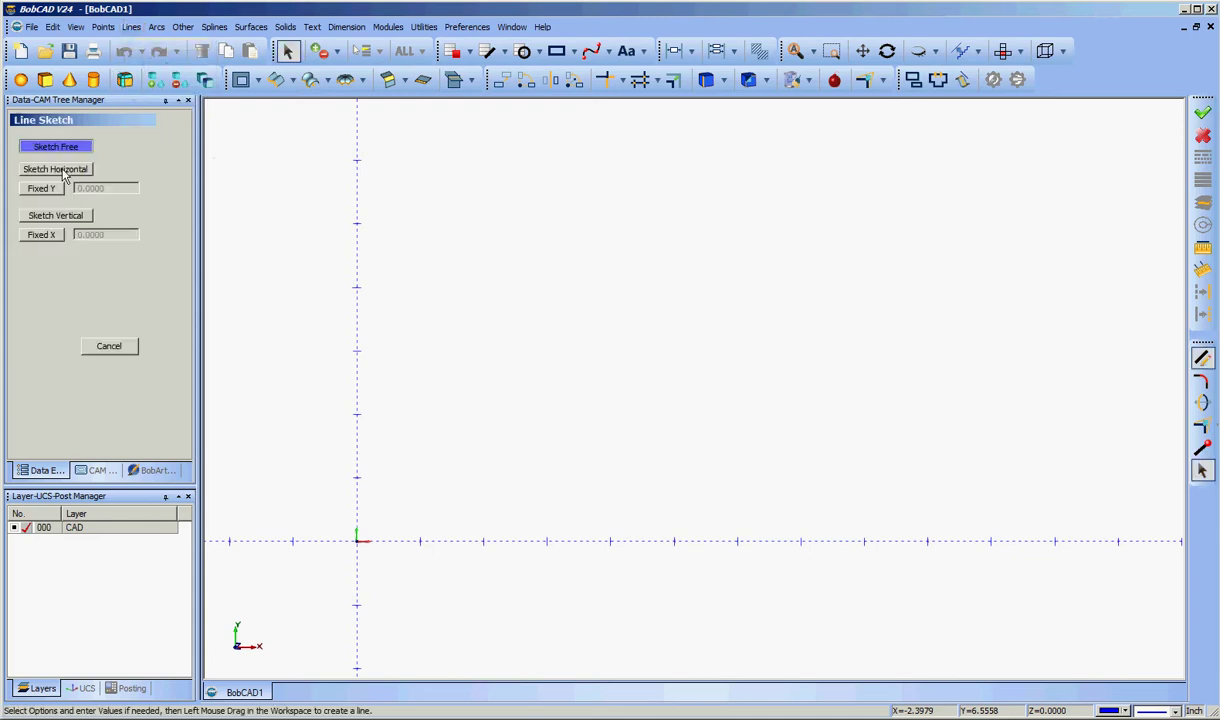
click(63, 173)
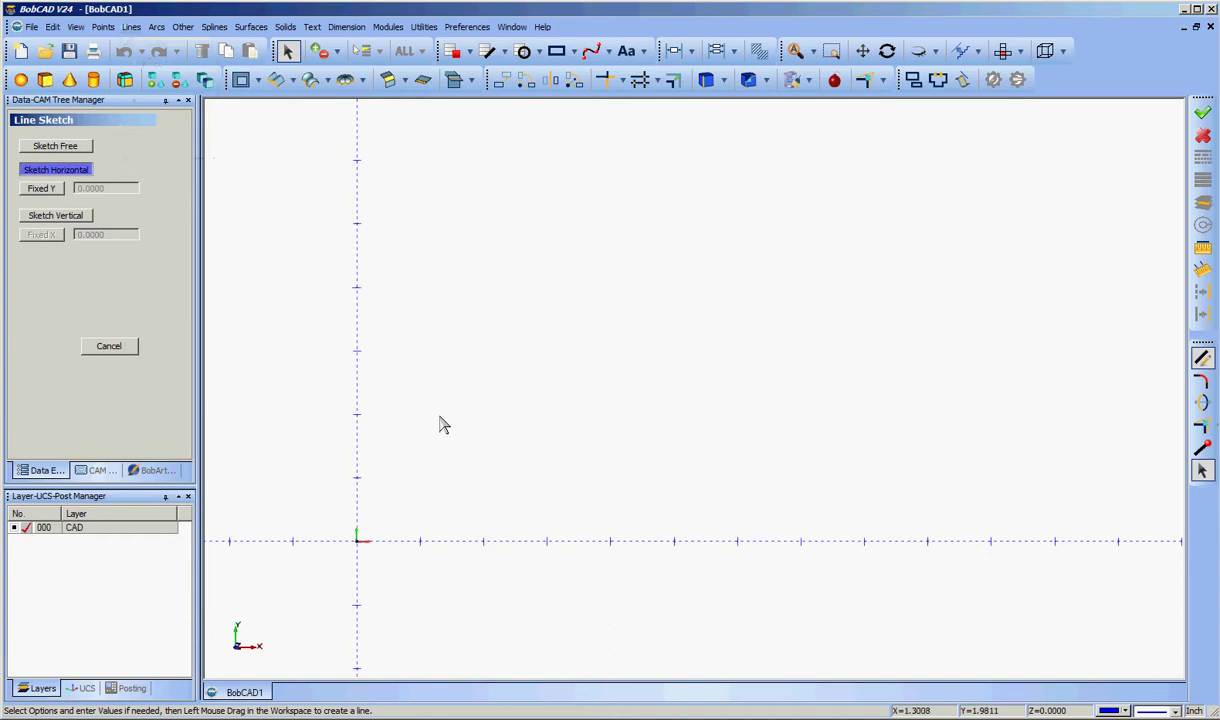
scroll(445, 422, down, 2)
middle_drag(741, 419, 626, 438)
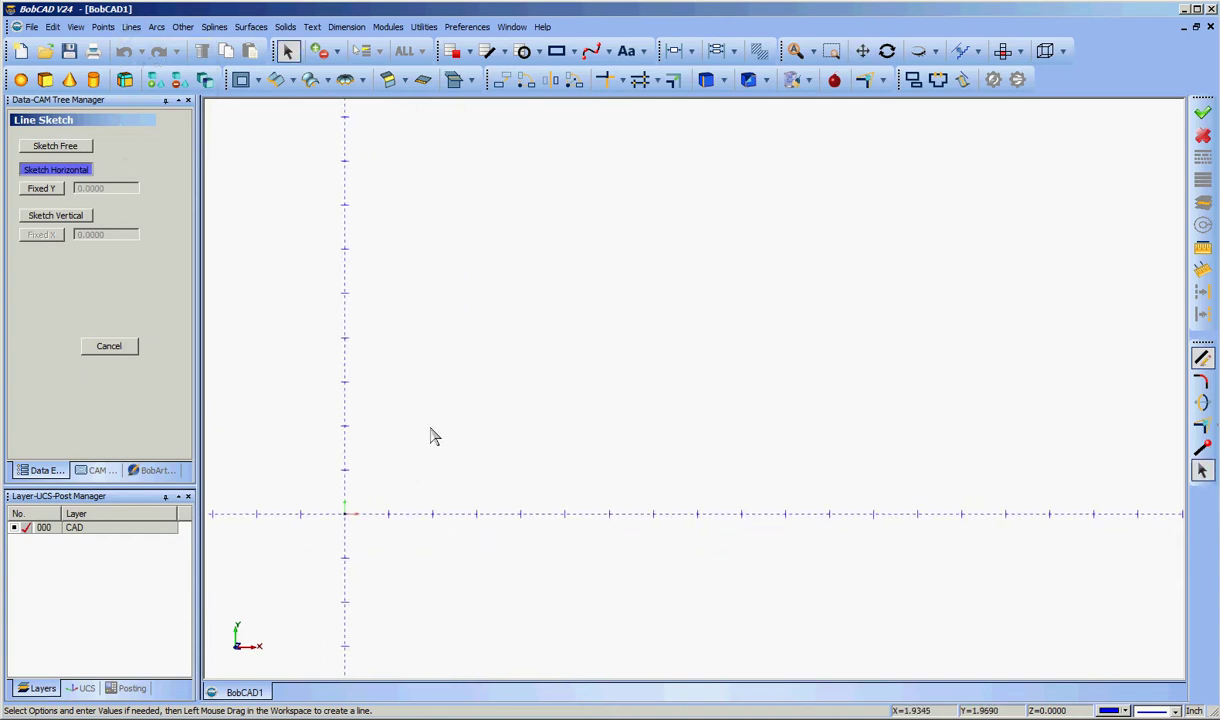
mouse_move(430, 427)
mouse_down()
mouse_move(572, 443)
mouse_move(980, 441)
mouse_up()
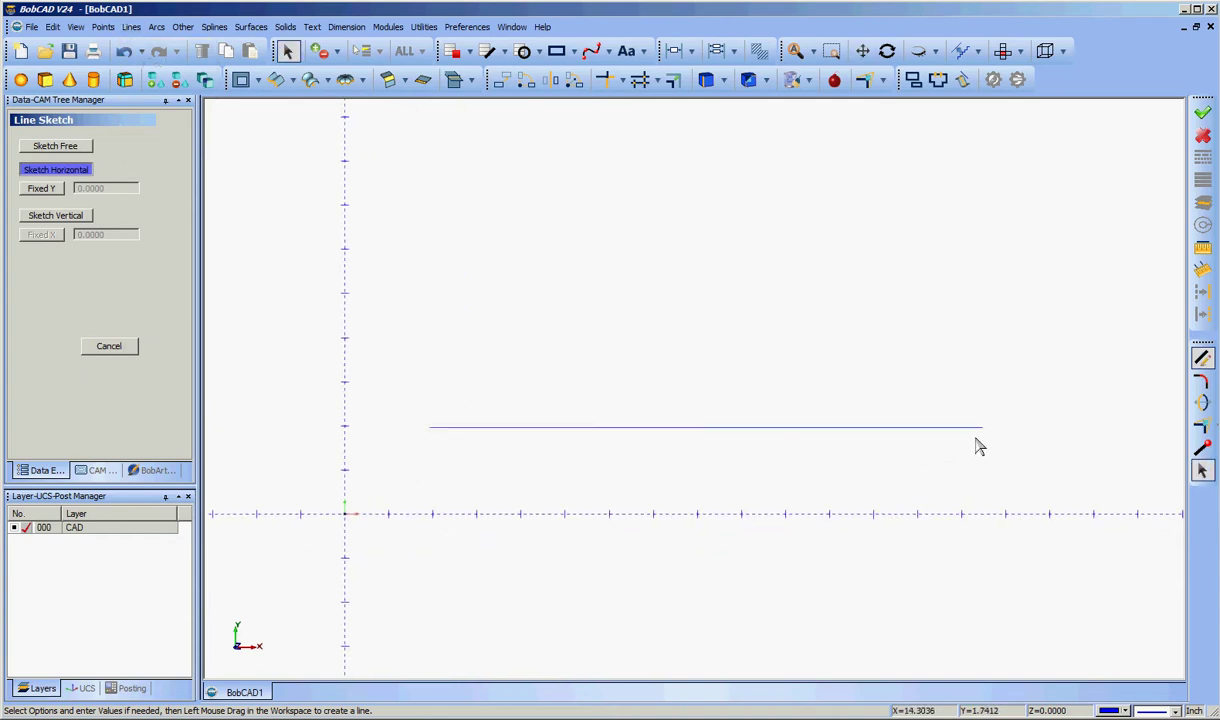
click(109, 345)
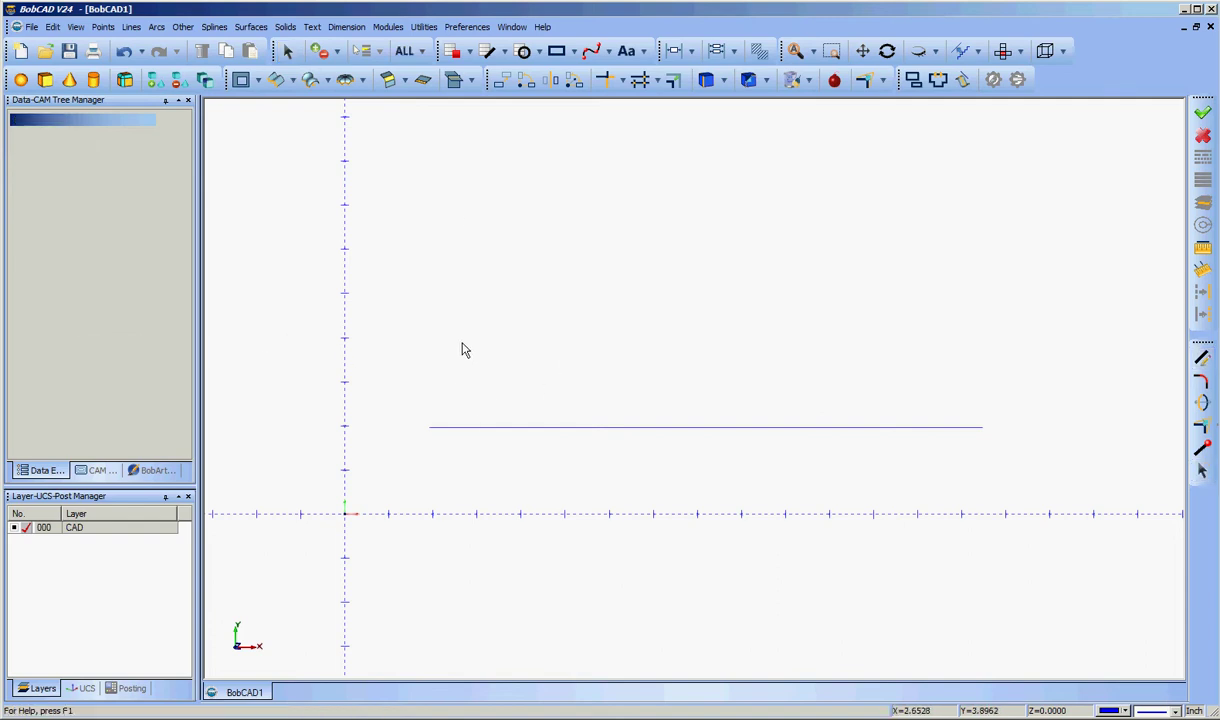
- Draw an interpolated spline with two humps above the horizontal line, its first and last points just below the line
click(609, 53)
click(614, 74)
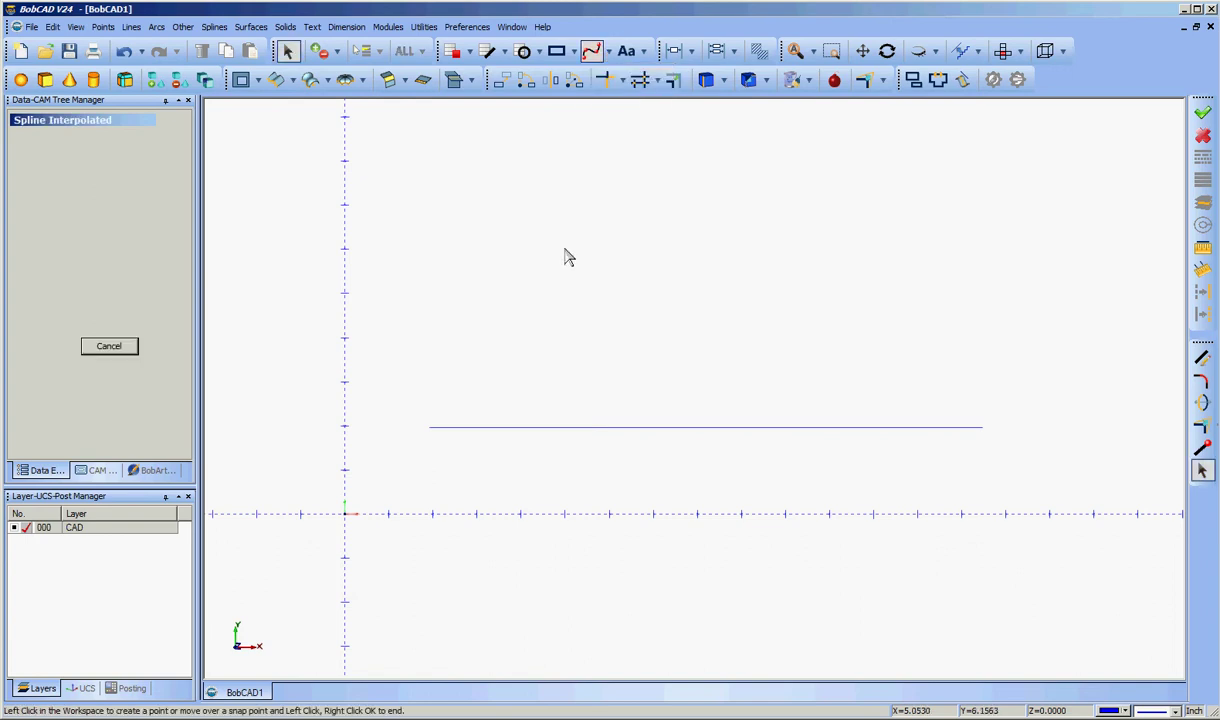
click(431, 442)
click(499, 389)
click(563, 395)
click(604, 408)
click(672, 412)
click(722, 409)
click(755, 395)
click(791, 384)
click(846, 383)
click(886, 405)
click(920, 419)
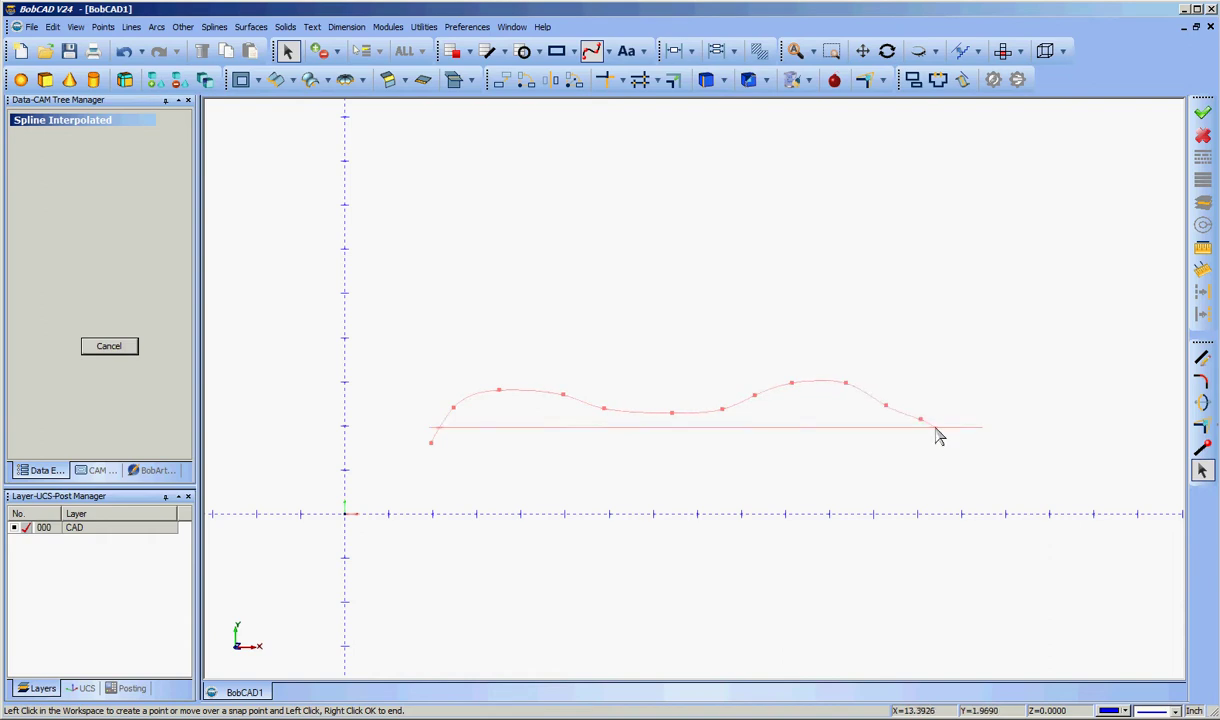
click(949, 436)
right_click(888, 463)
click(930, 466)
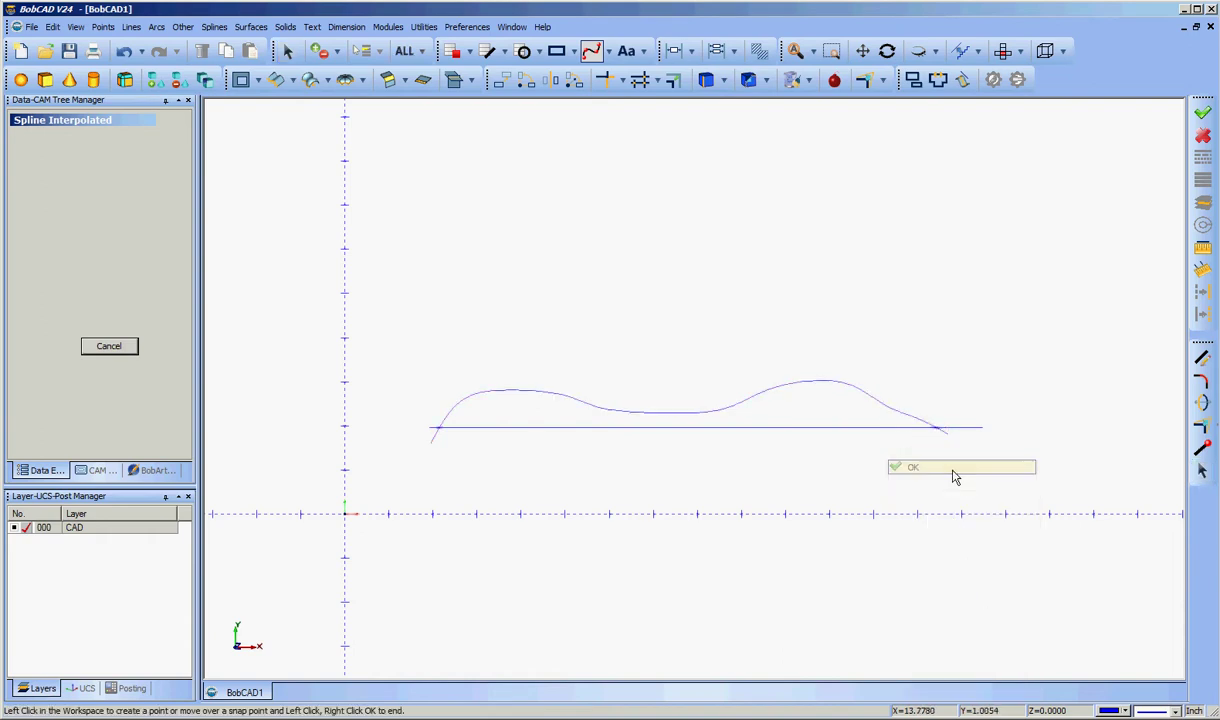
click(104, 346)
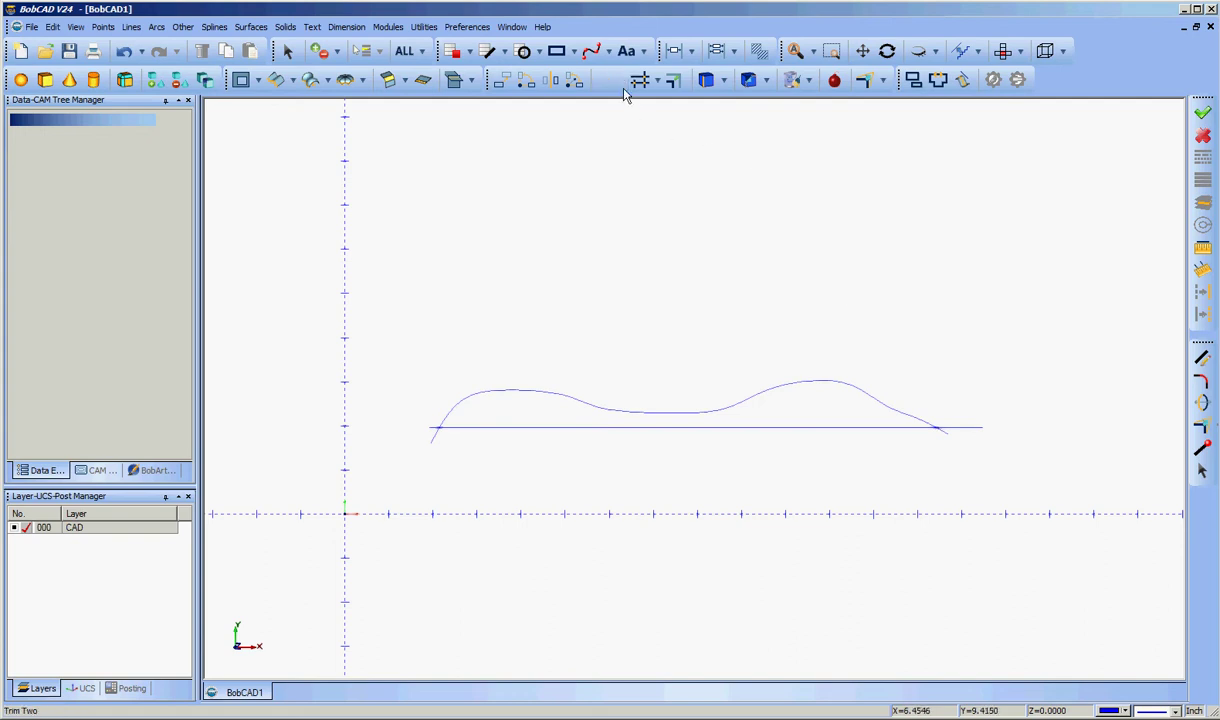
- Quick Trim both spline ends that extend below the horizontal line
click(622, 80)
click(630, 175)
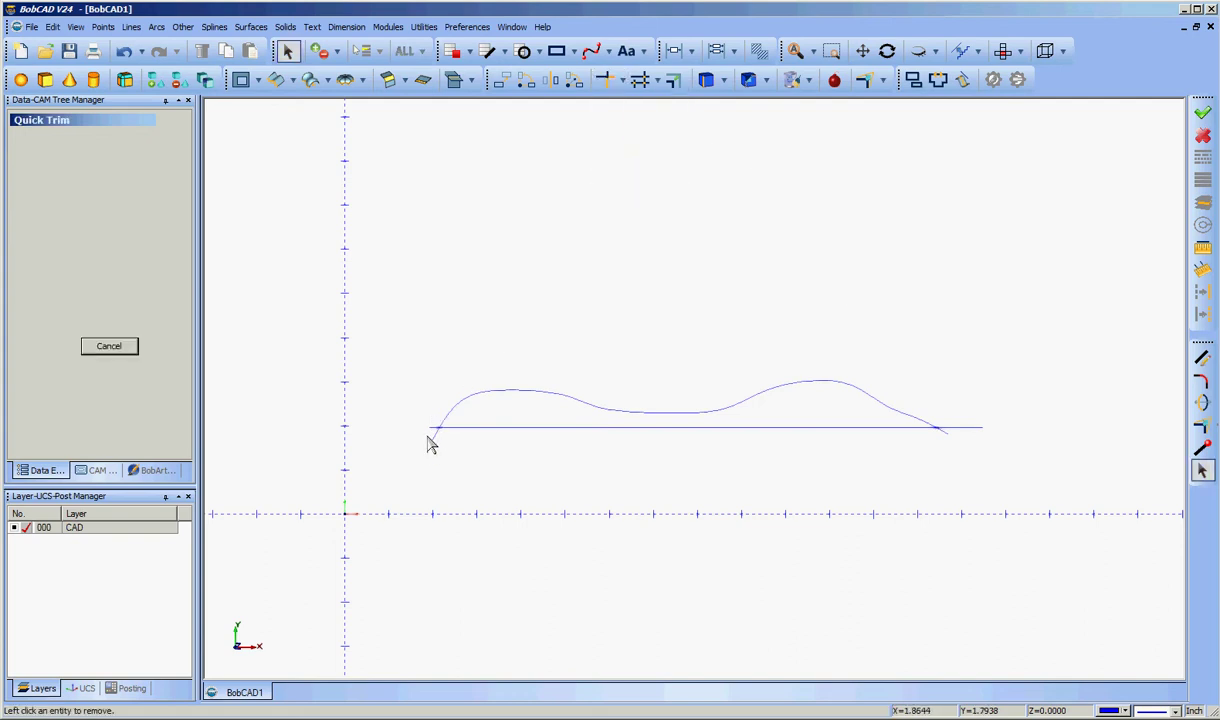
click(942, 431)
right_click(473, 482)
click(533, 489)
click(249, 28)
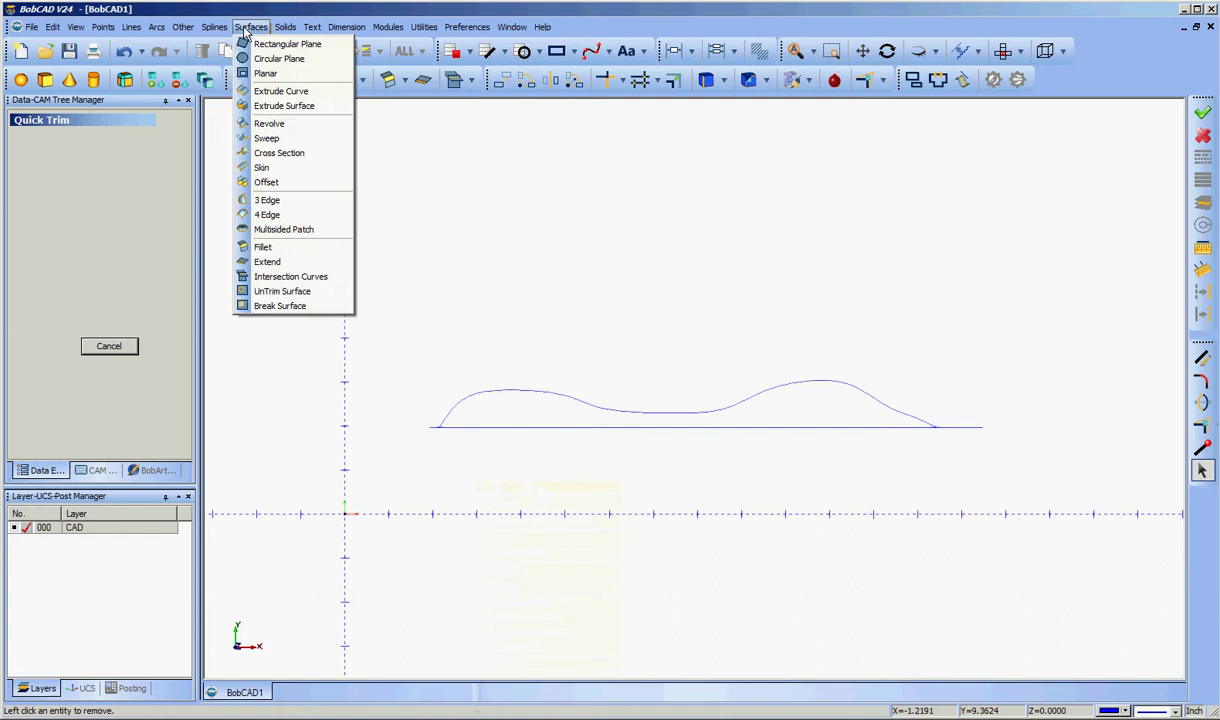
click(266, 123)
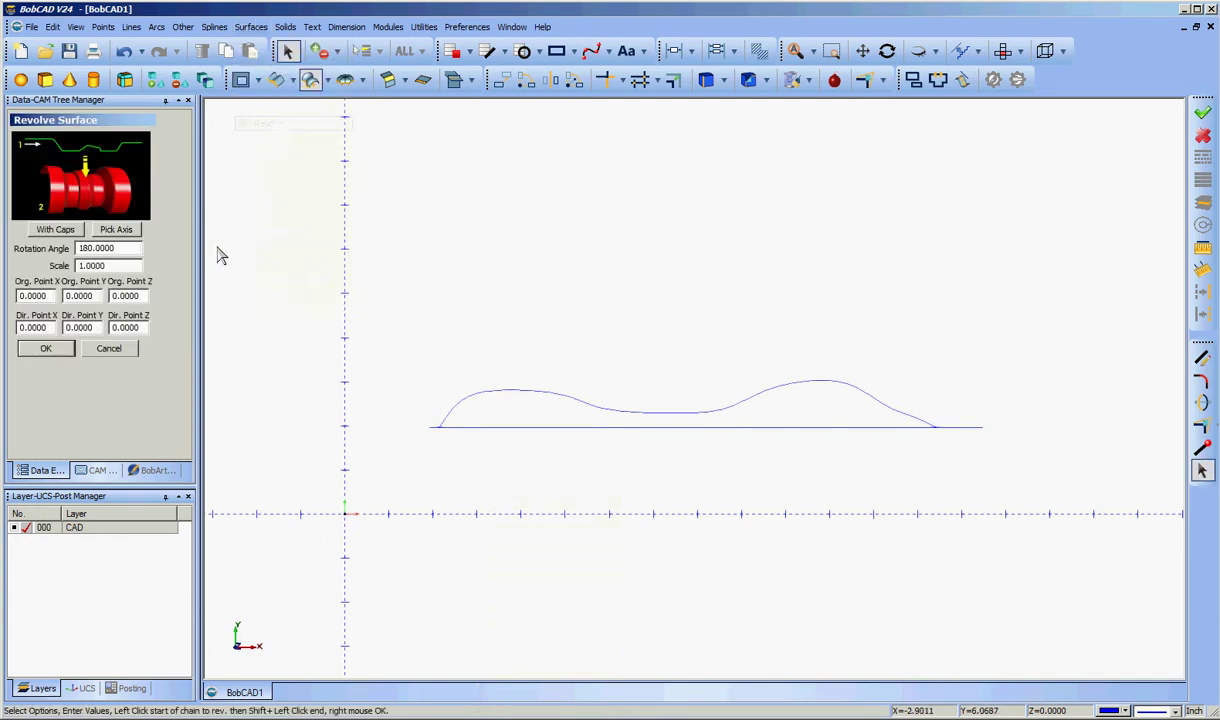
click(132, 231)
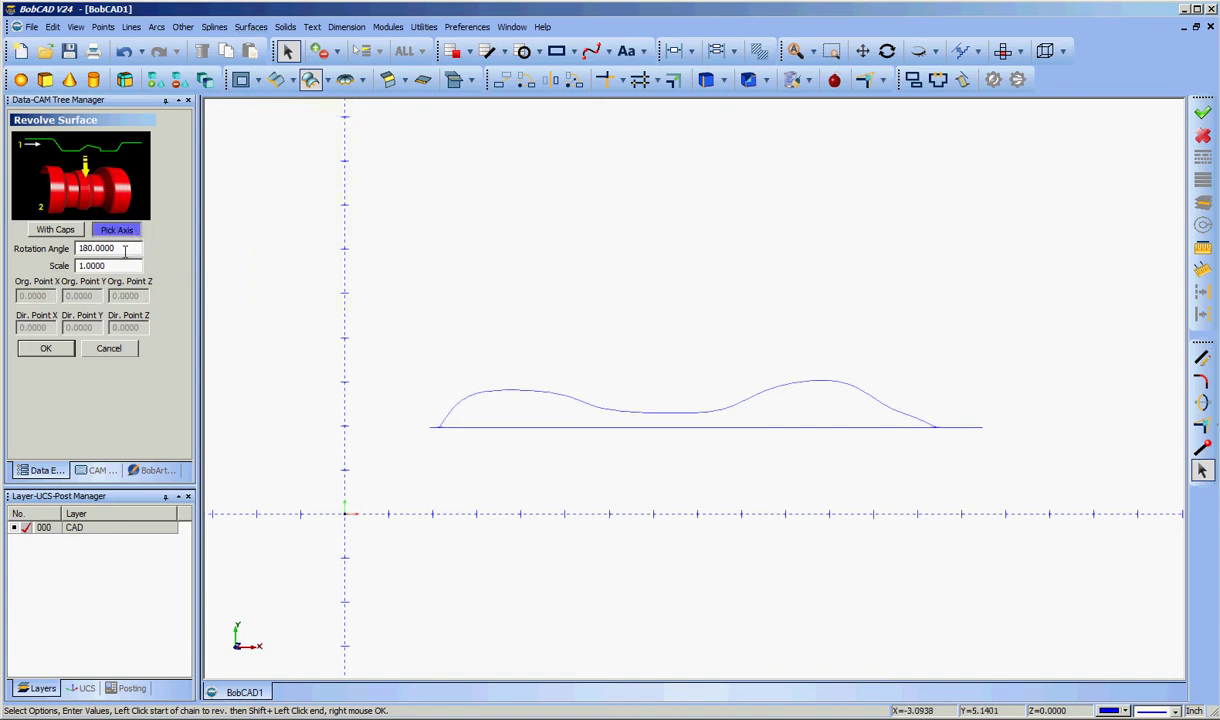
drag(121, 250, 41, 257)
key(BackSpace)
key(Return)
click(447, 424)
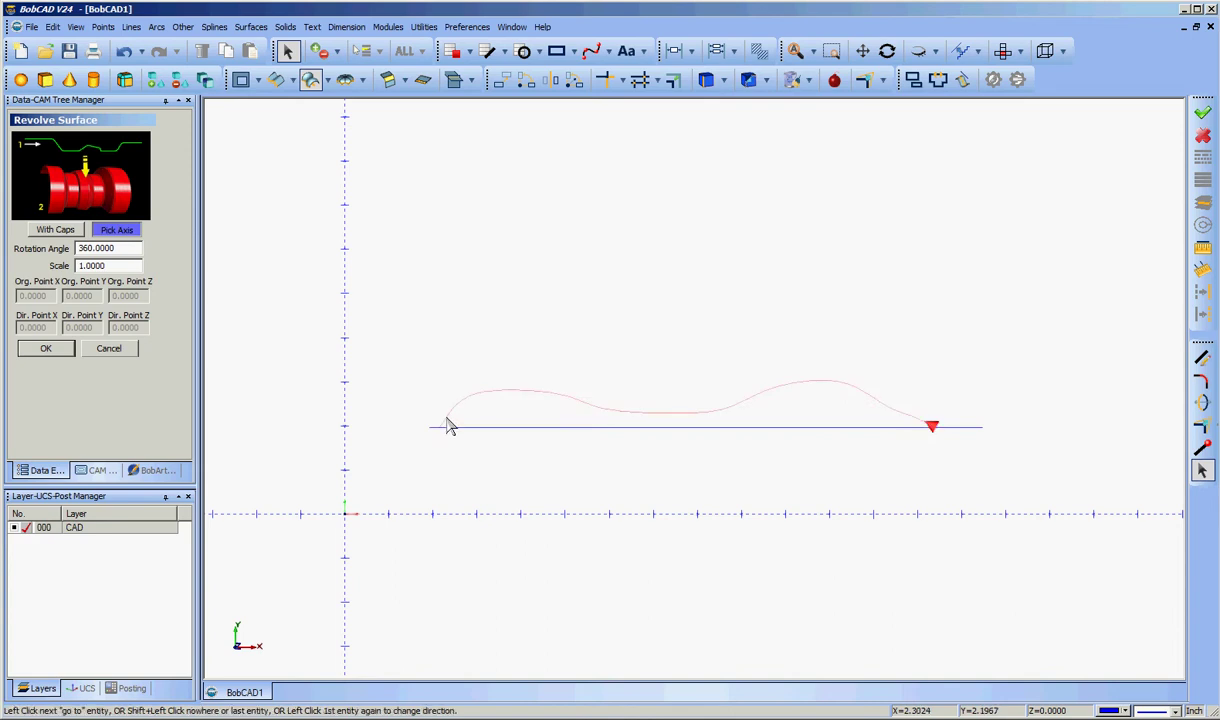
shift+click(912, 425)
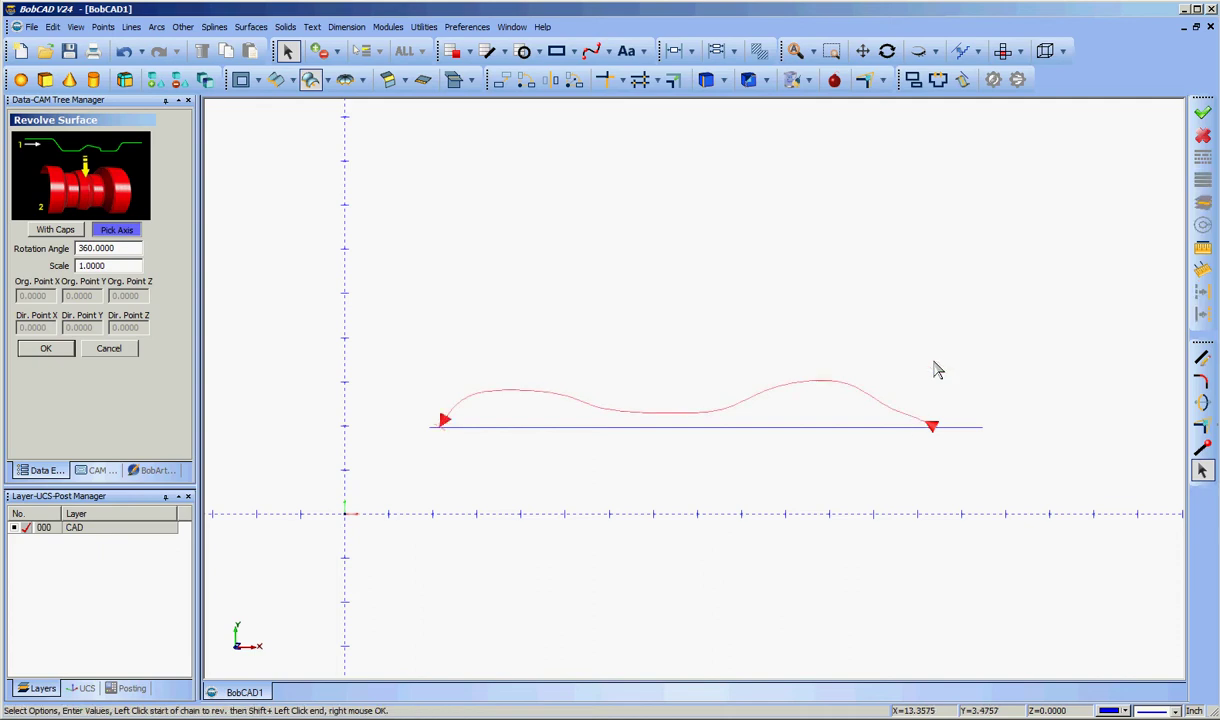
click(830, 428)
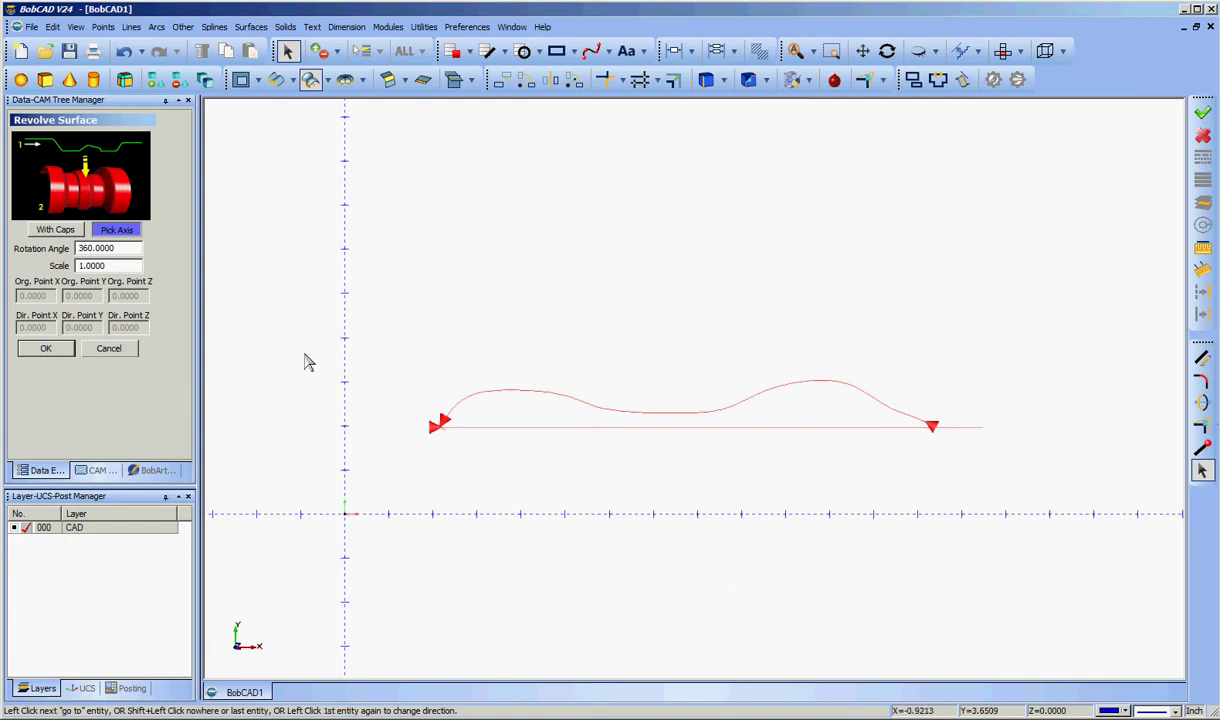
click(109, 349)
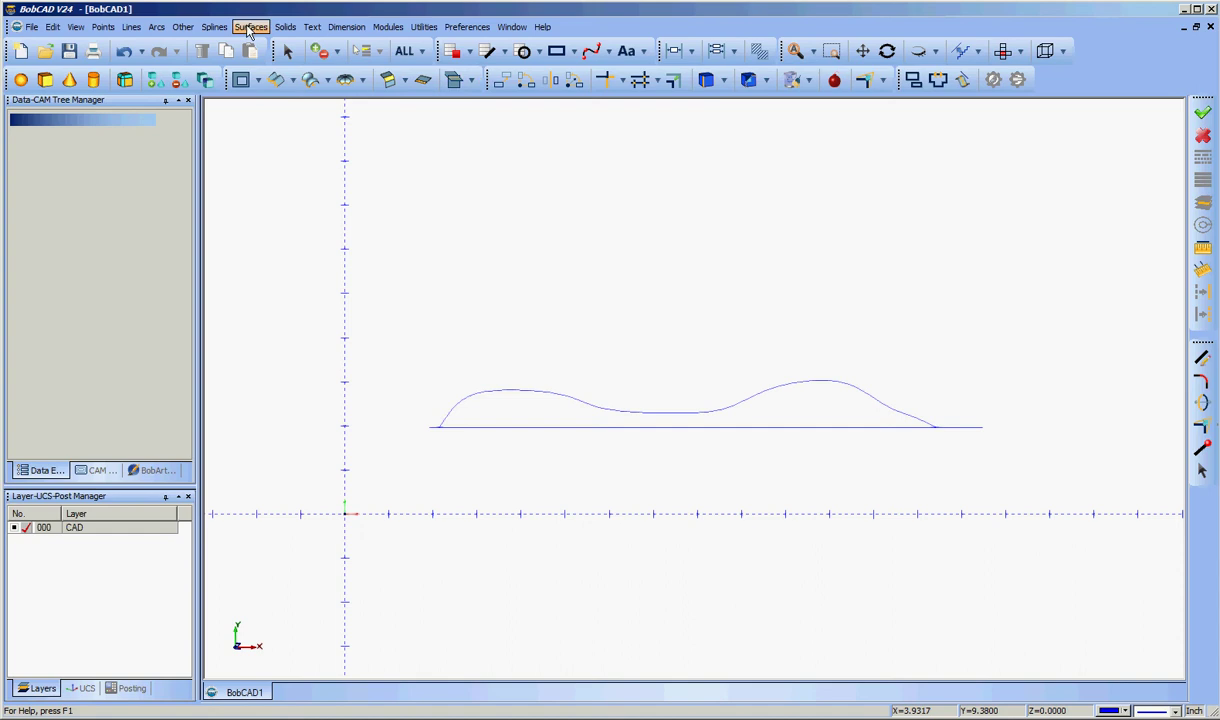
- Revolve the spline profile 360 degrees into a surface, using the horizontal line as the picked axis
click(249, 27)
click(268, 121)
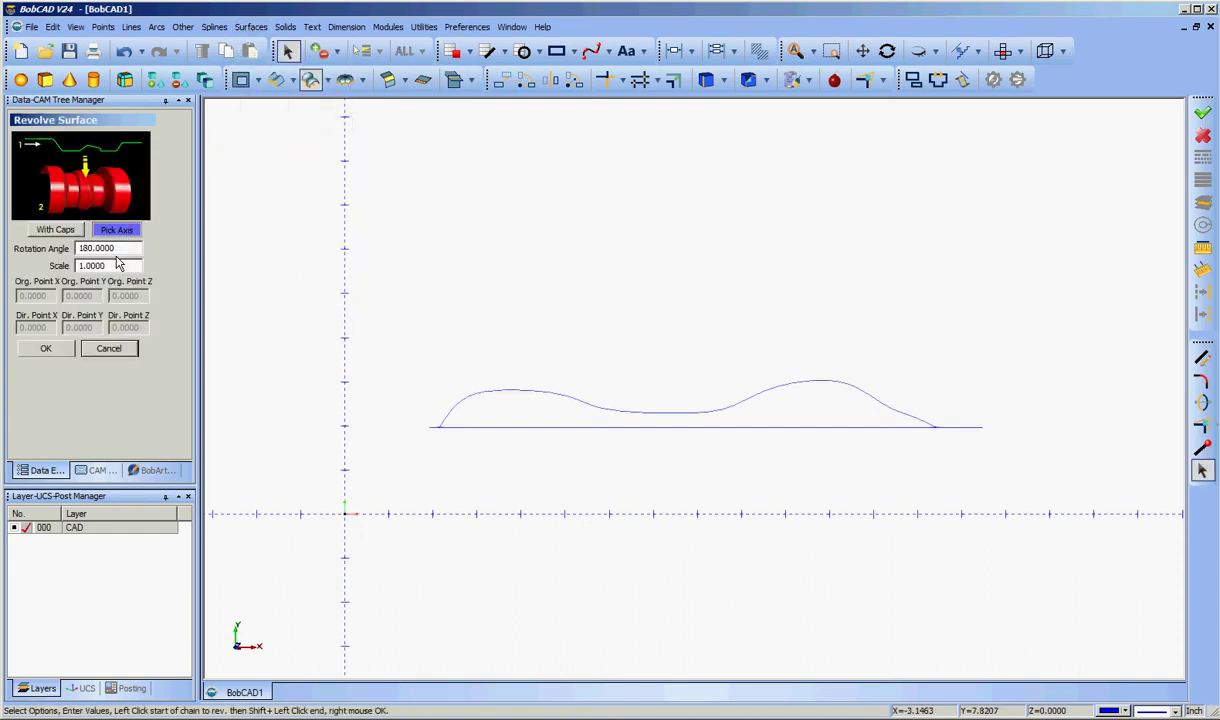
drag(114, 247, 46, 252)
key(BackSpace)
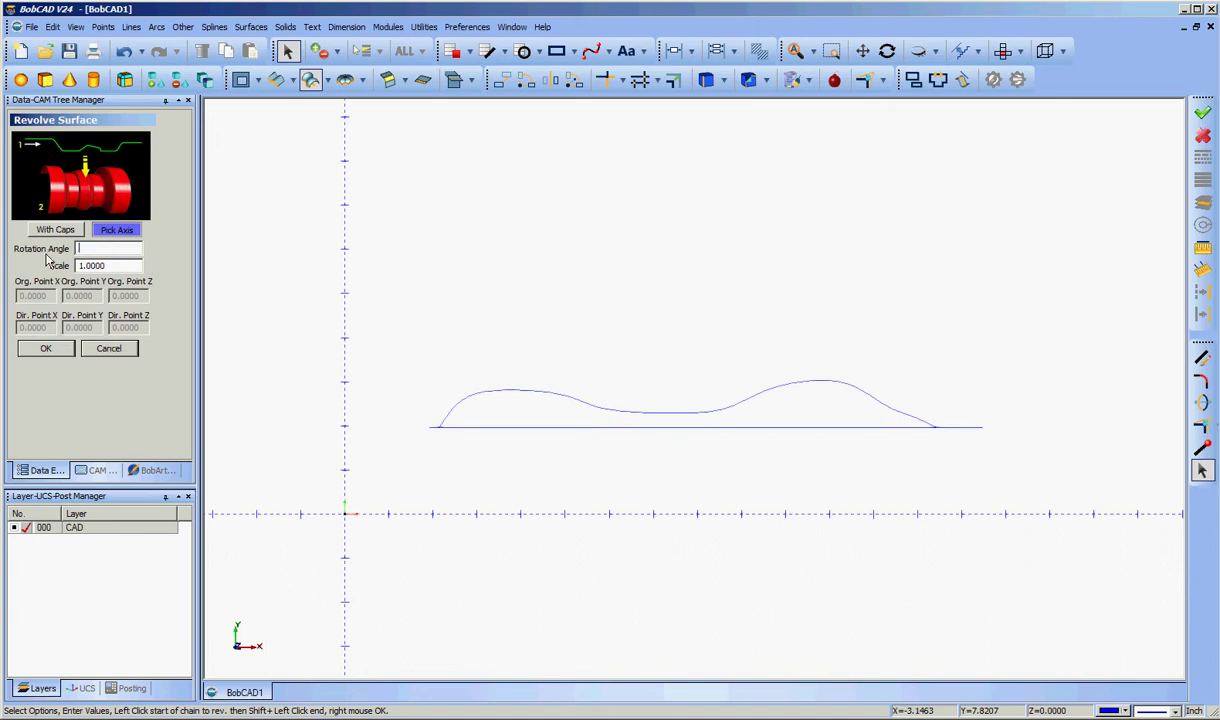
text(360)
key(Return)
click(448, 422)
click(448, 422)
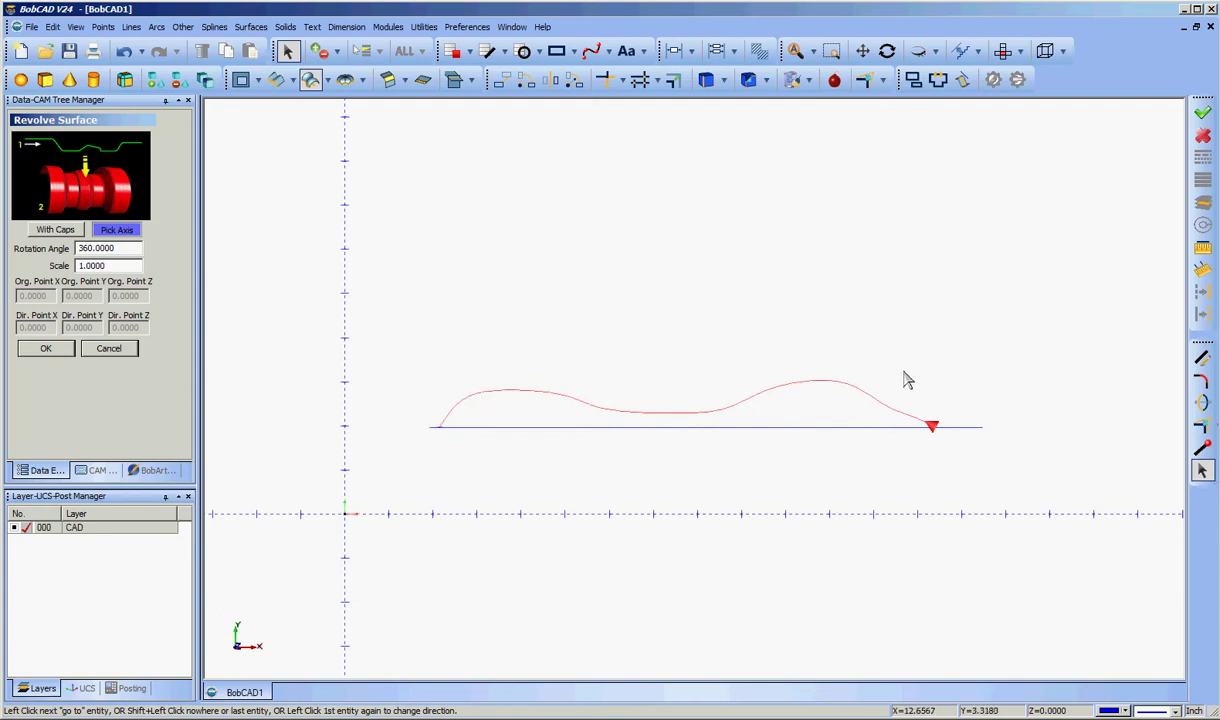
shift+click(924, 422)
right_click(745, 250)
click(794, 254)
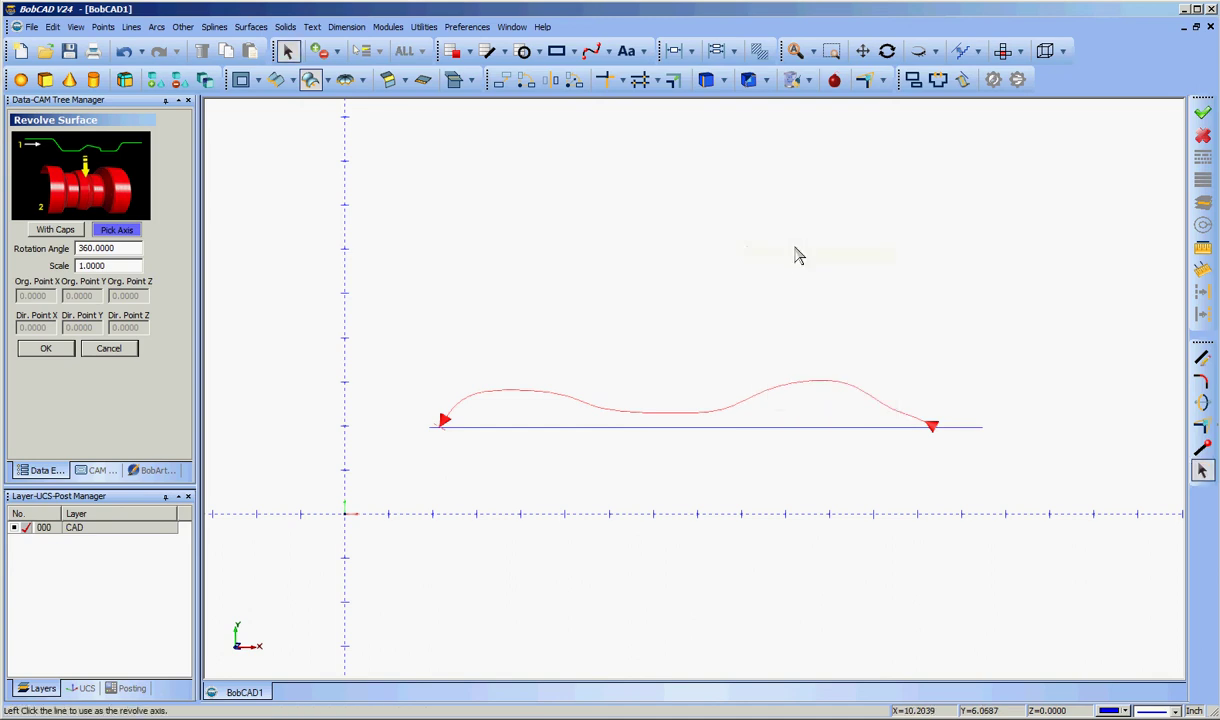
click(822, 430)
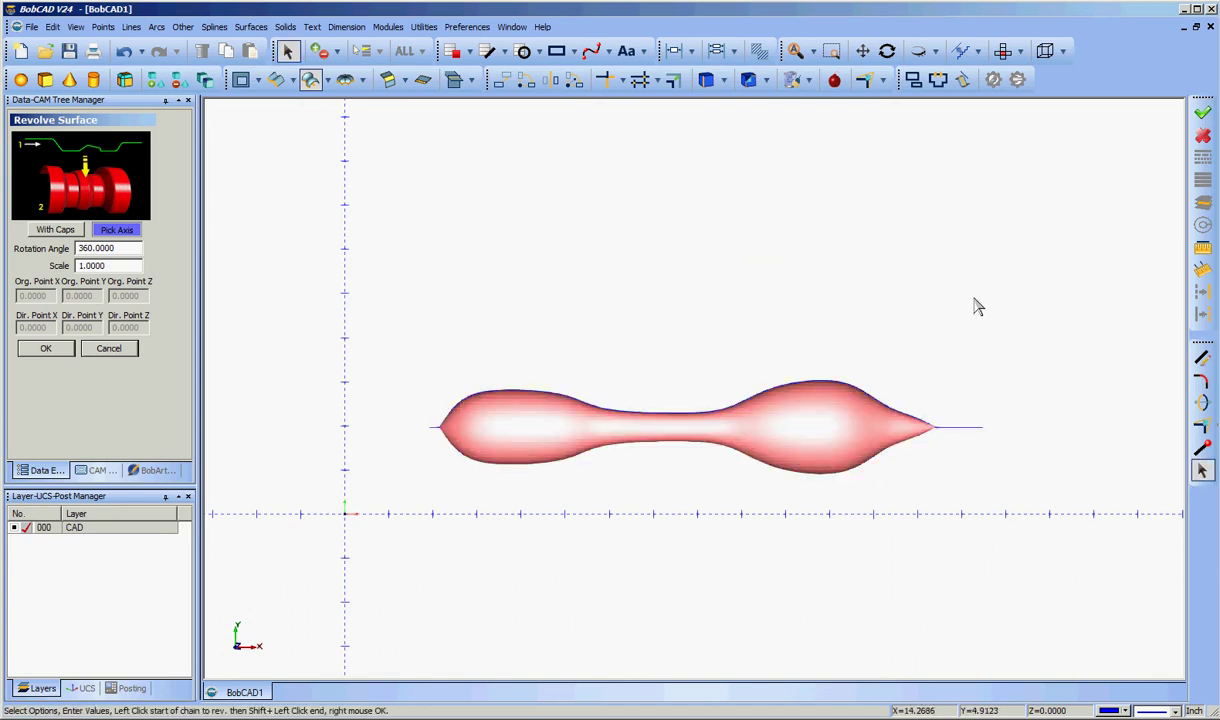
middle_drag(978, 306, 893, 306)
right_click(120, 330)
- Start a cube with a length (X) of 15 and a width (Y) of 4 inches
right_click(538, 275)
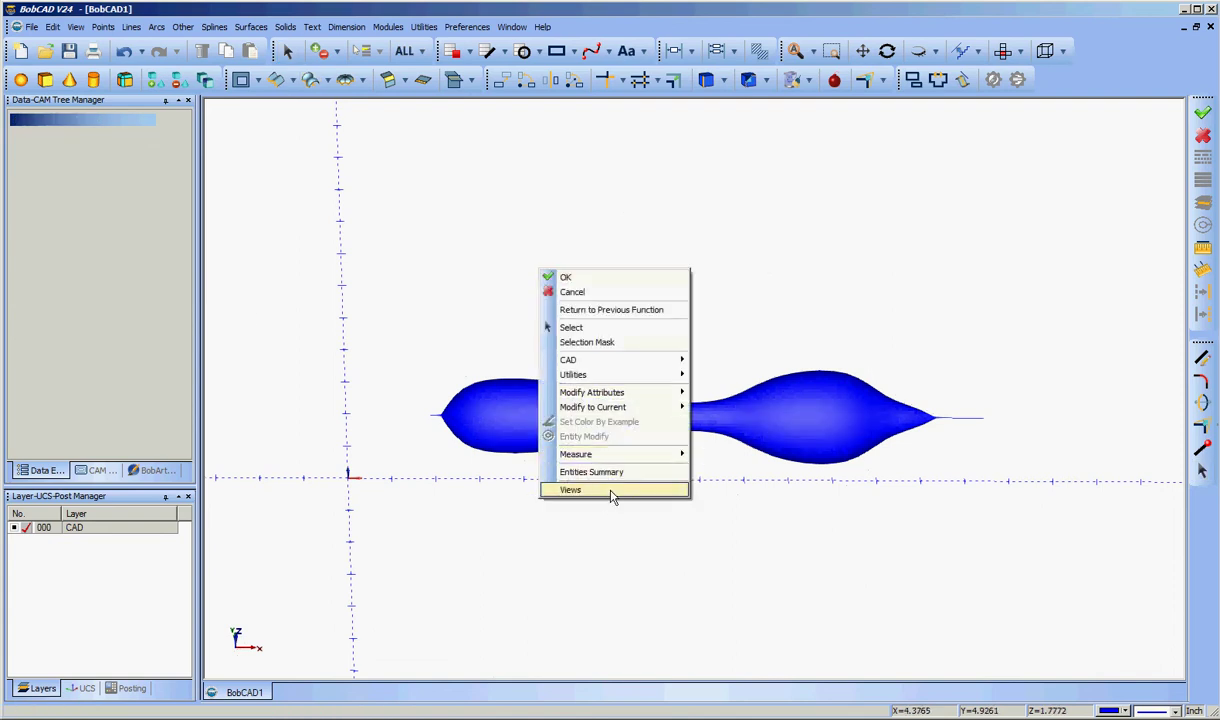
mouse_move(618, 489)
click(733, 494)
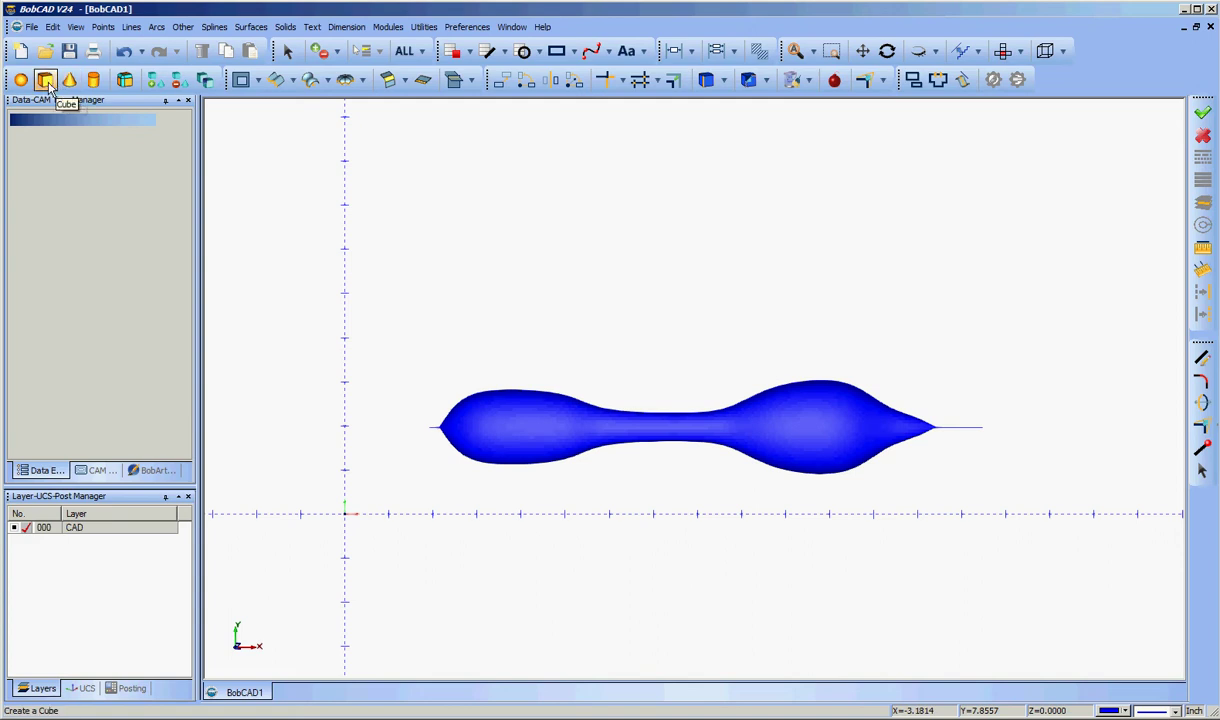
click(46, 82)
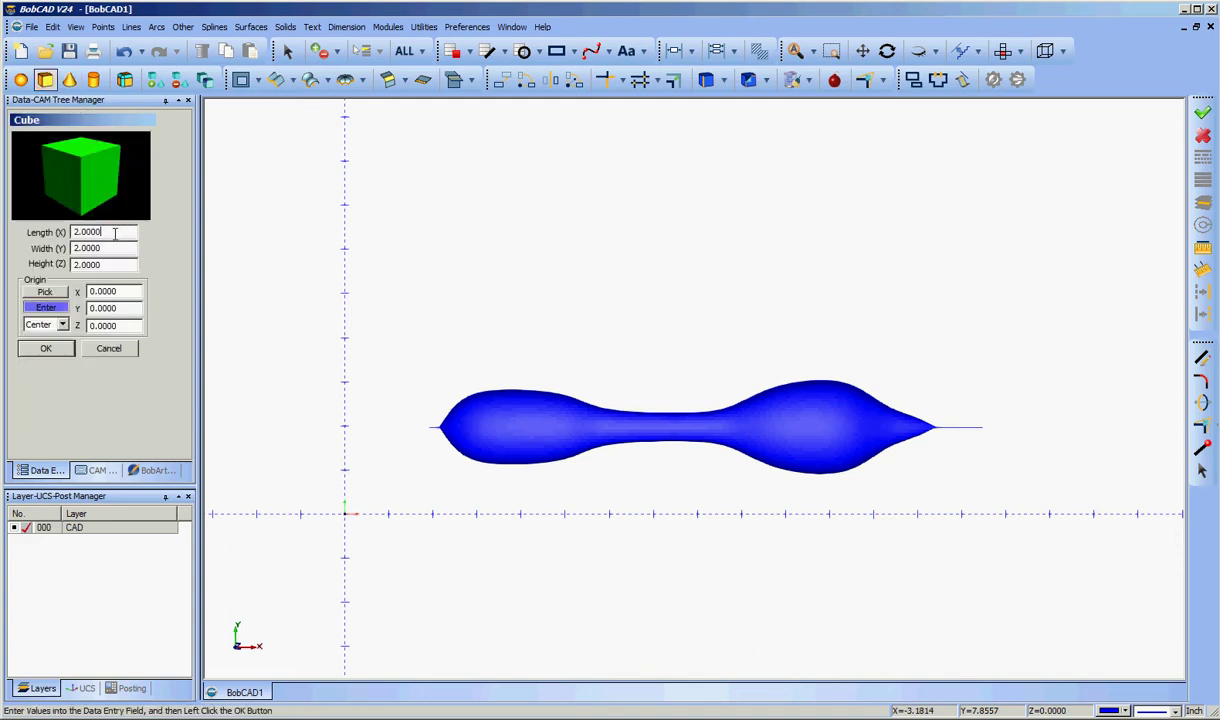
key(BackSpace)
text(15)
key(Tab)
key(BackSpace)
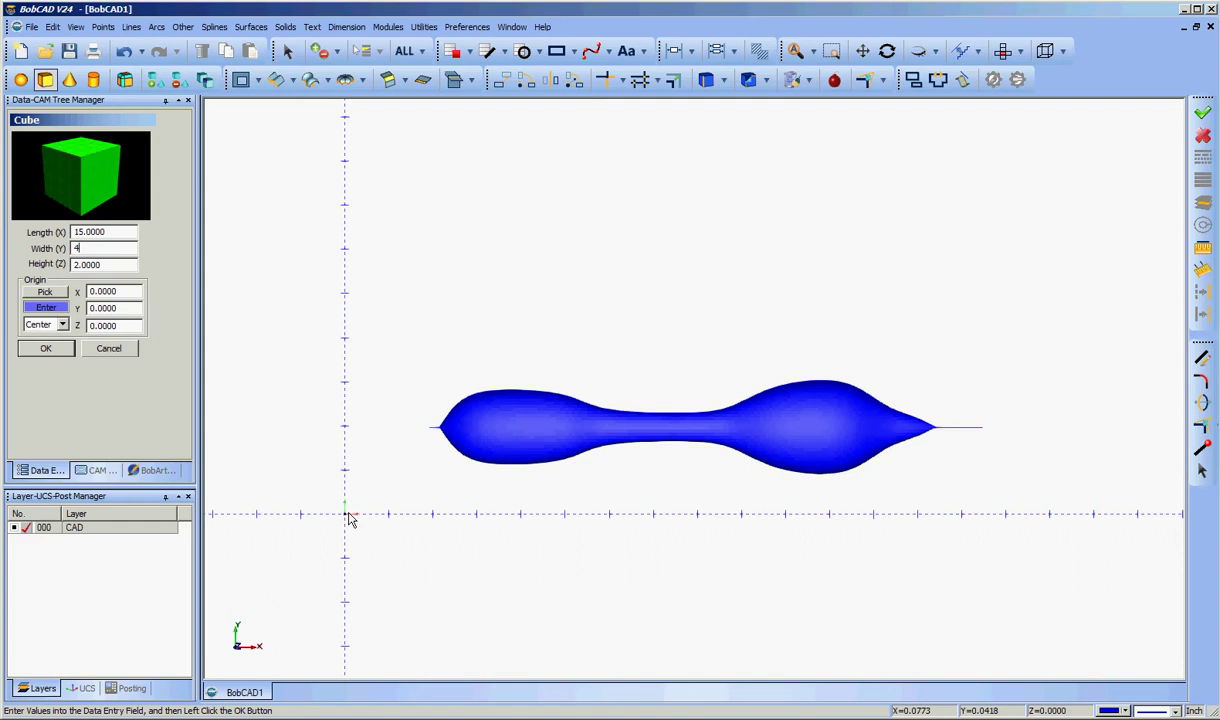
- Set the cube's height (Z) to -2 inches with a Bottom Left origin at 0,0,0, and create the block around the revolved surface
right_click(517, 540)
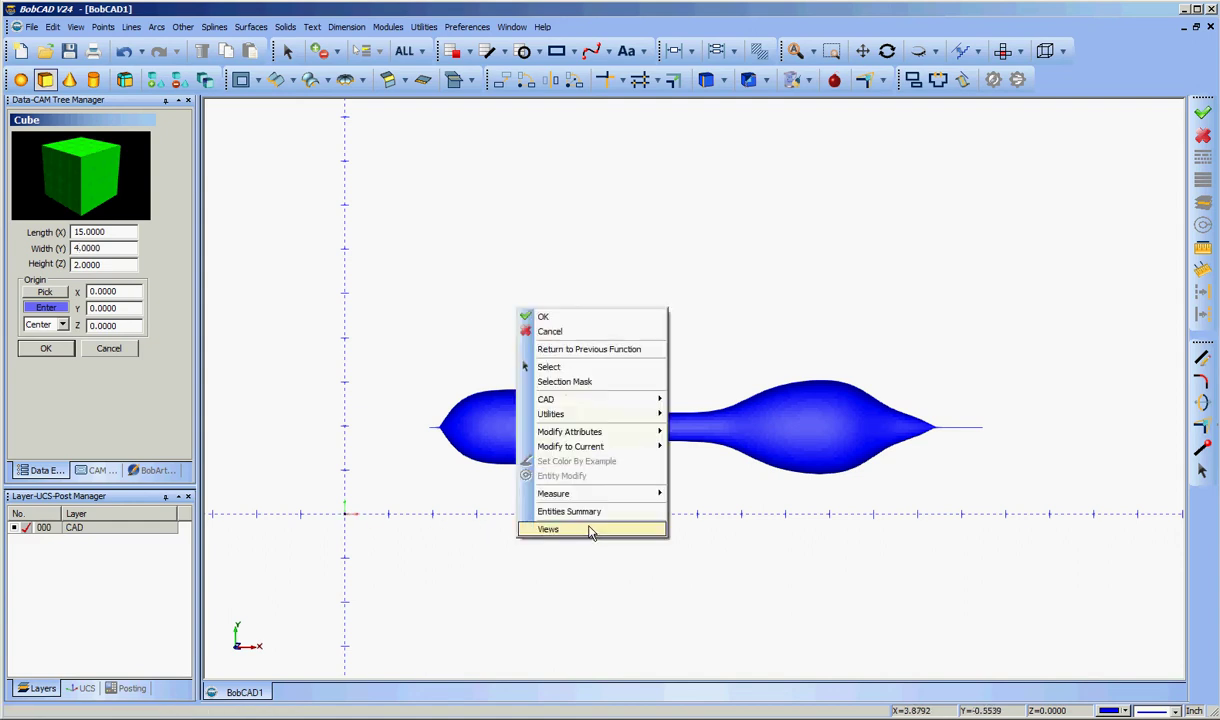
mouse_move(590, 529)
click(697, 545)
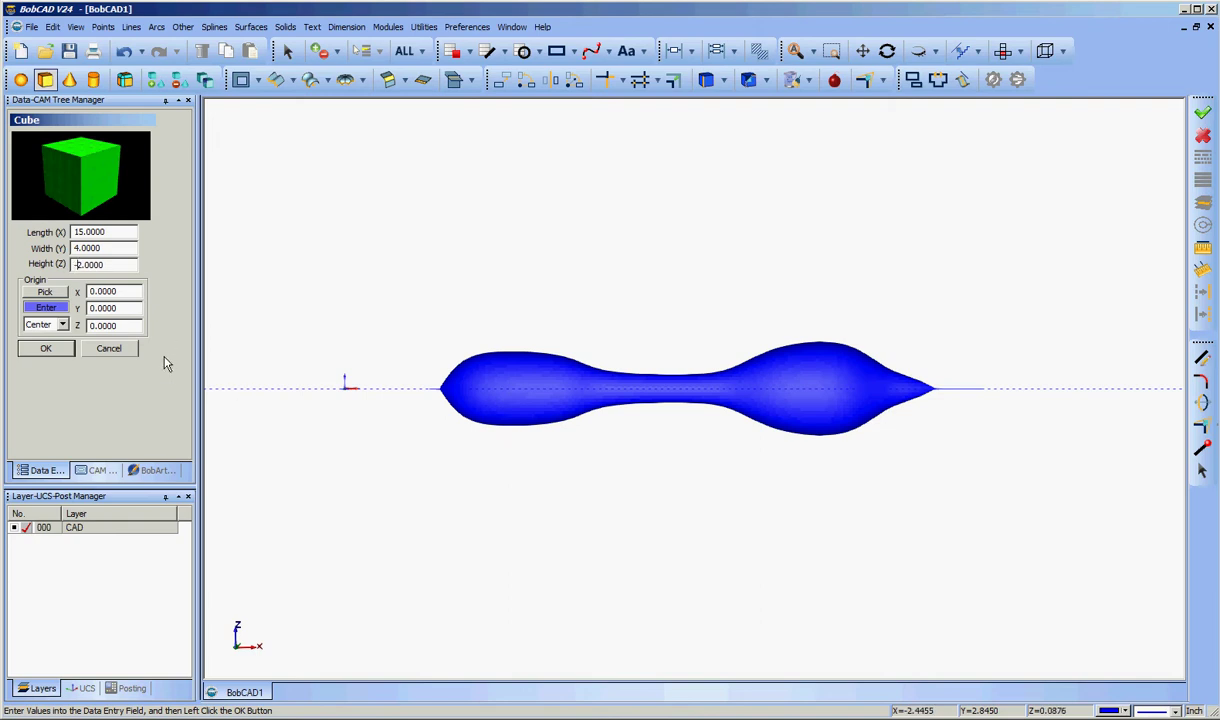
click(62, 325)
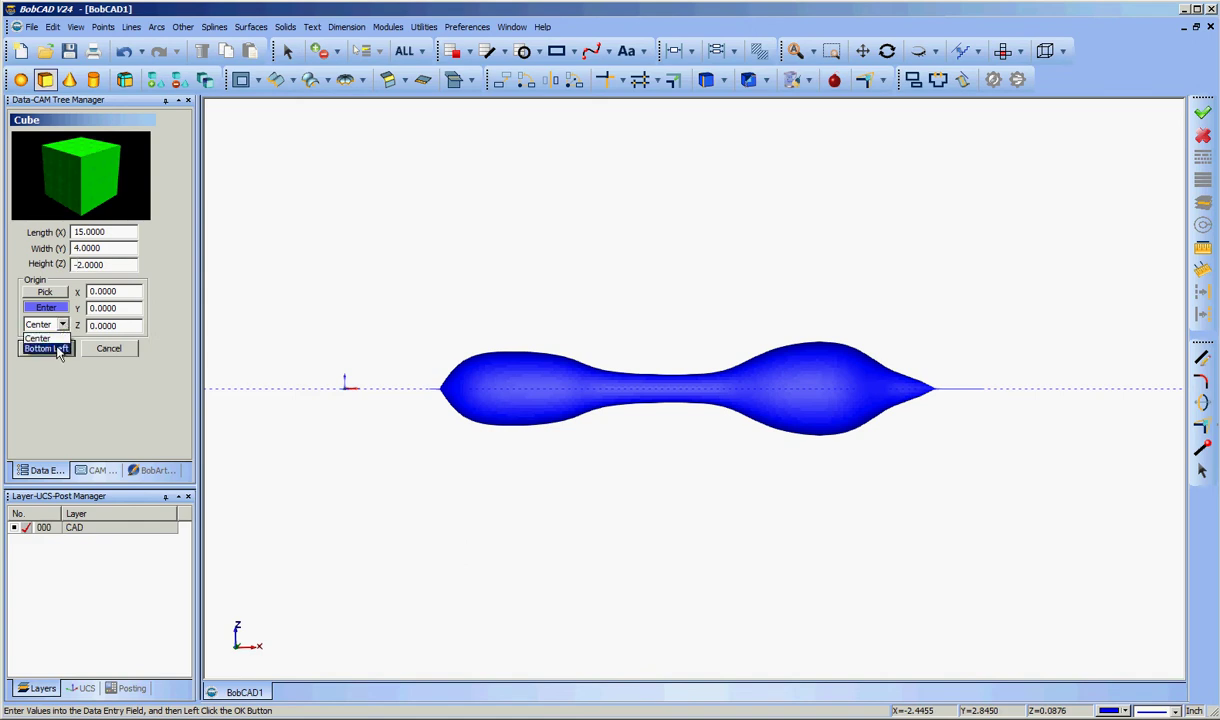
click(46, 348)
right_click(482, 291)
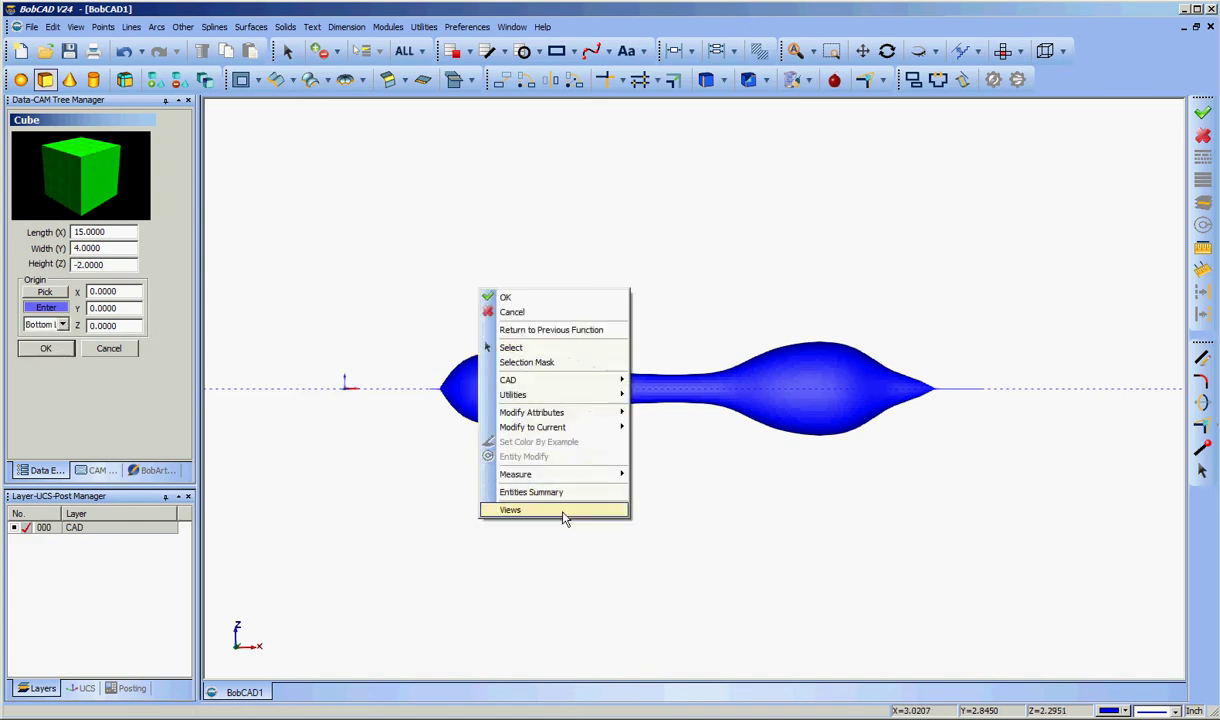
mouse_move(563, 518)
click(656, 507)
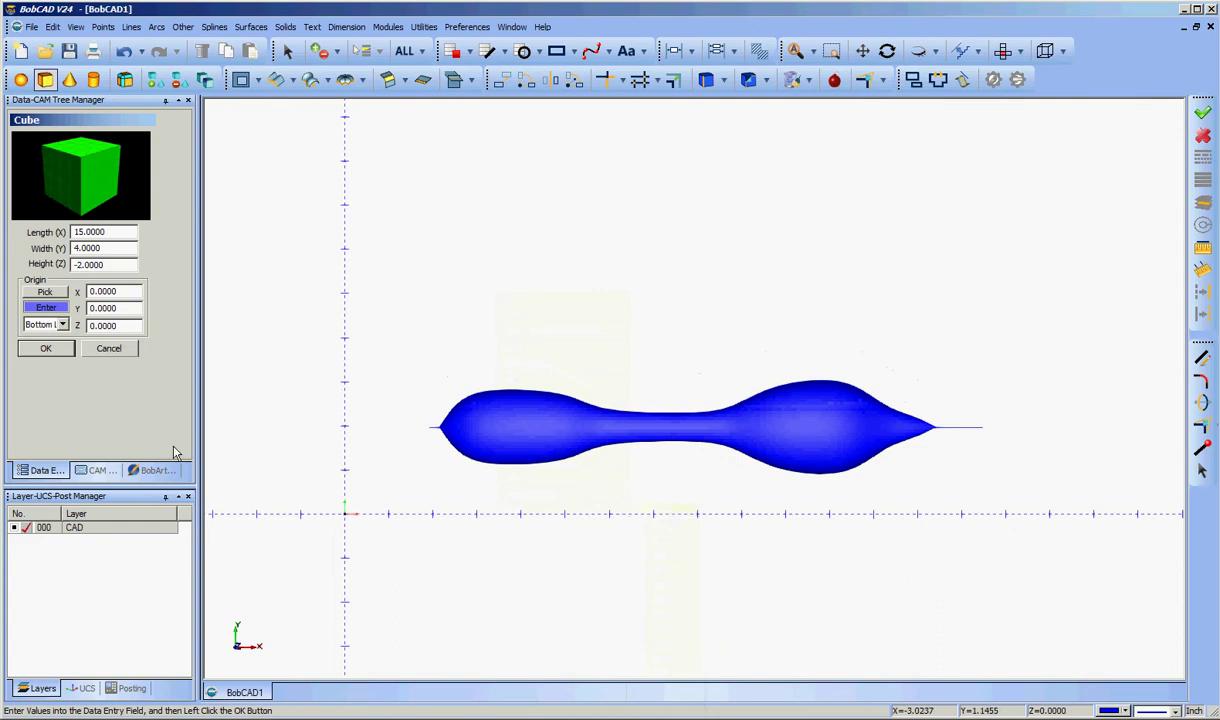
click(40, 350)
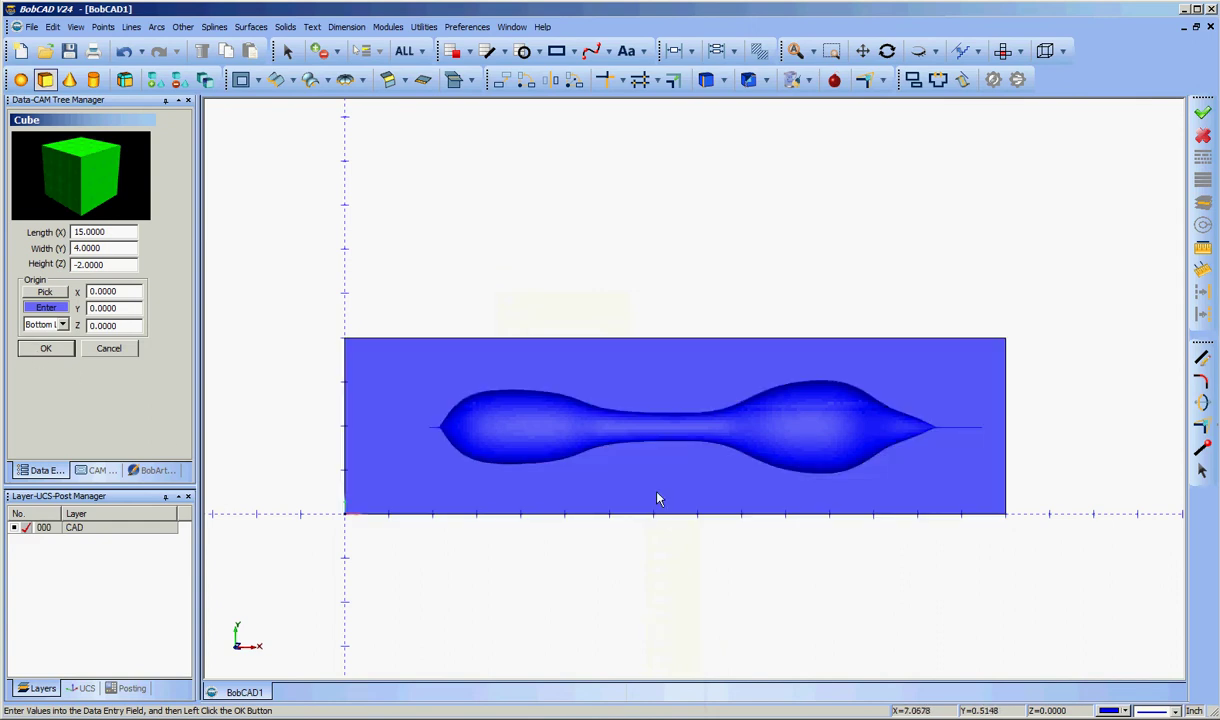
mouse_move(700, 264)
middle_down()
mouse_move(724, 185)
mouse_move(722, 253)
middle_up()
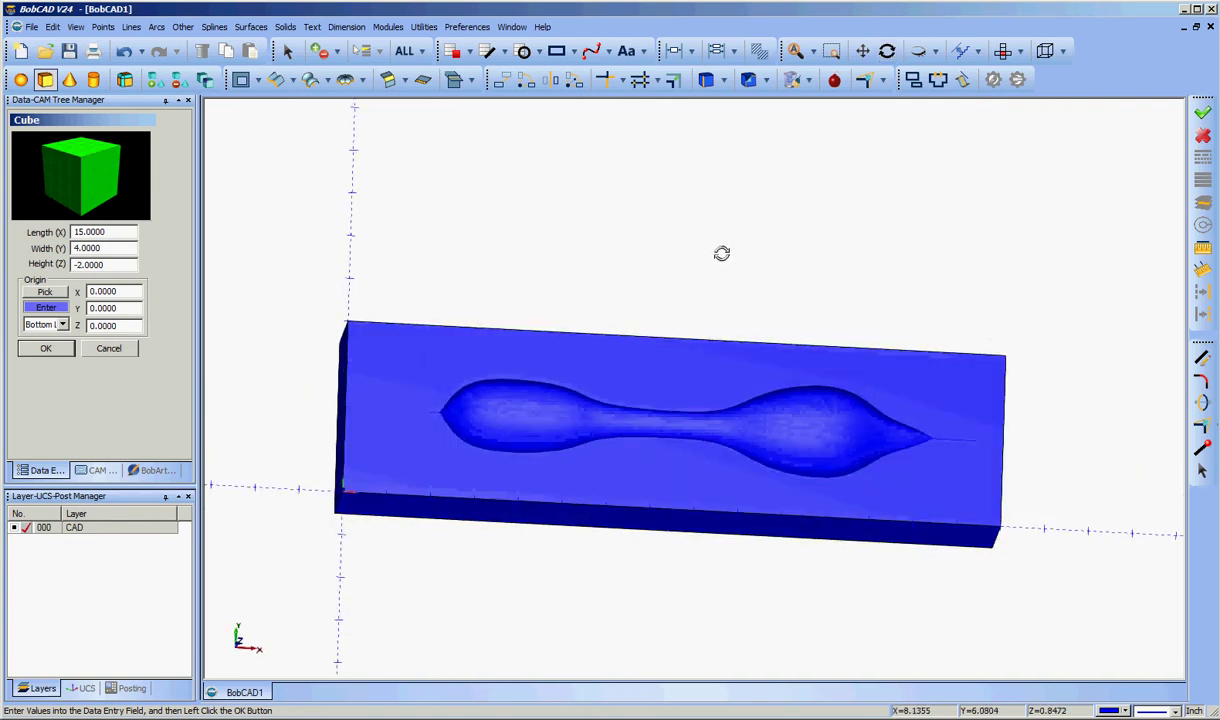
click(111, 348)
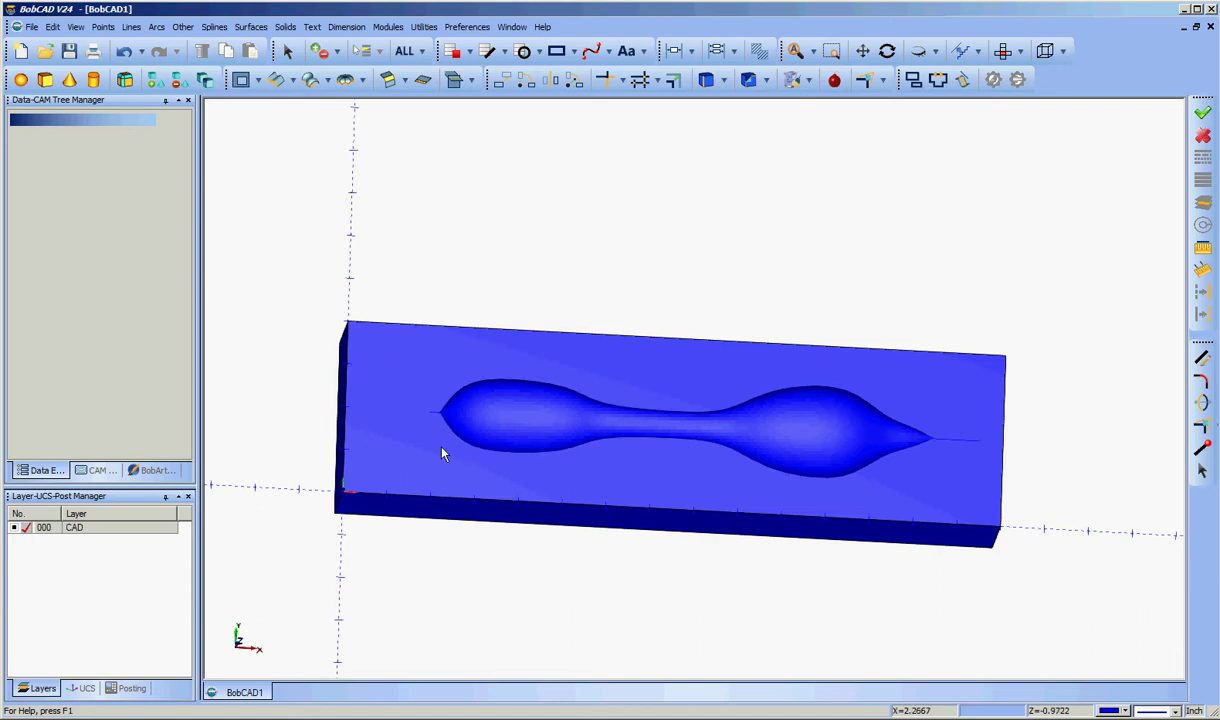
- Subtract the revolved shape from the rectangular block with a Solid Boolean Subtract, picking the block as the first body
click(181, 84)
click(375, 332)
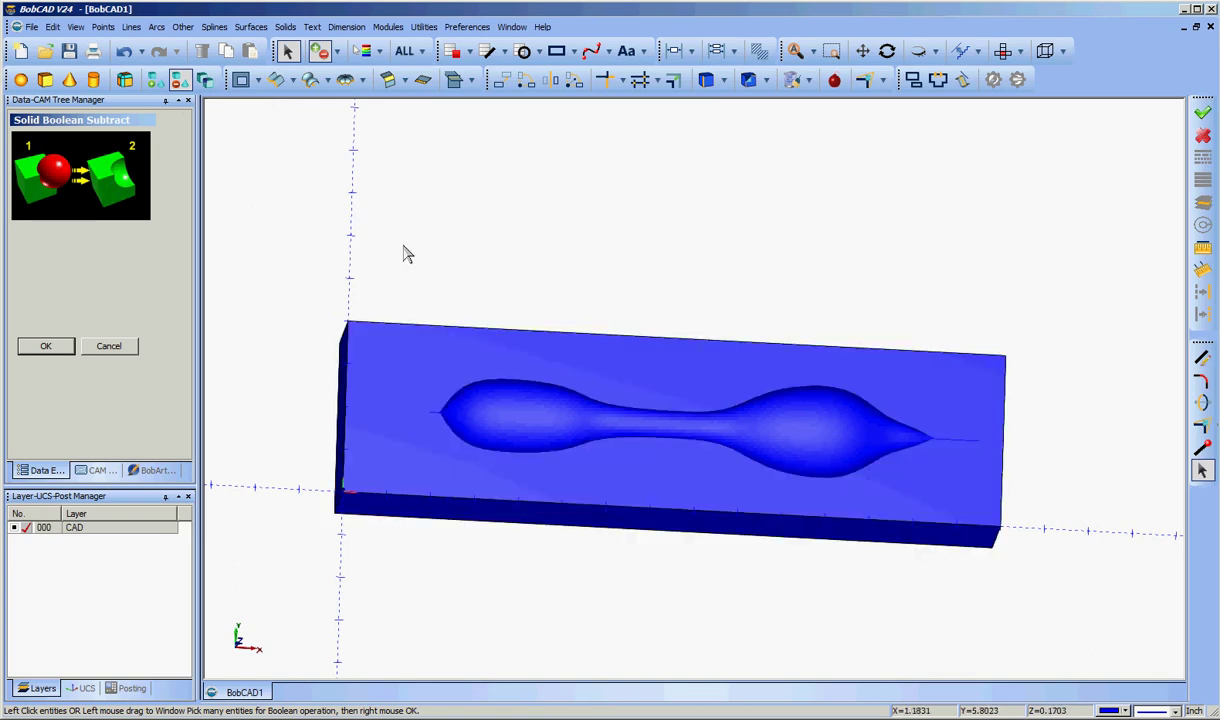
click(390, 362)
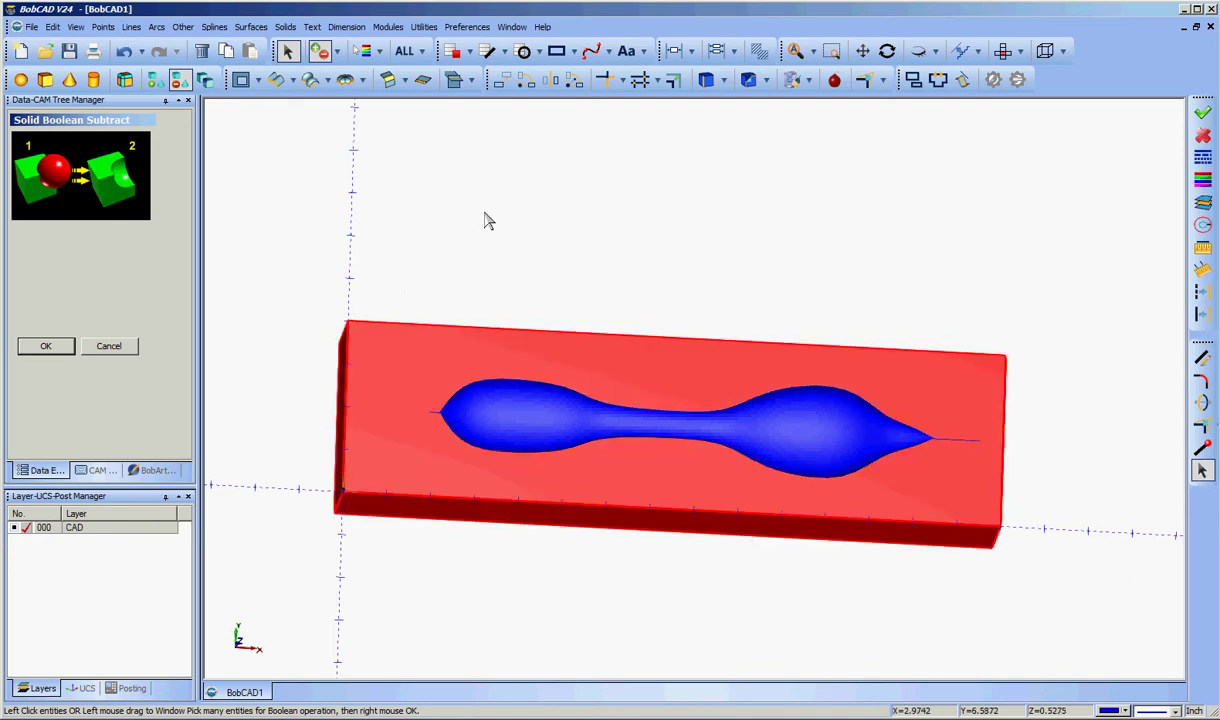
click(512, 423)
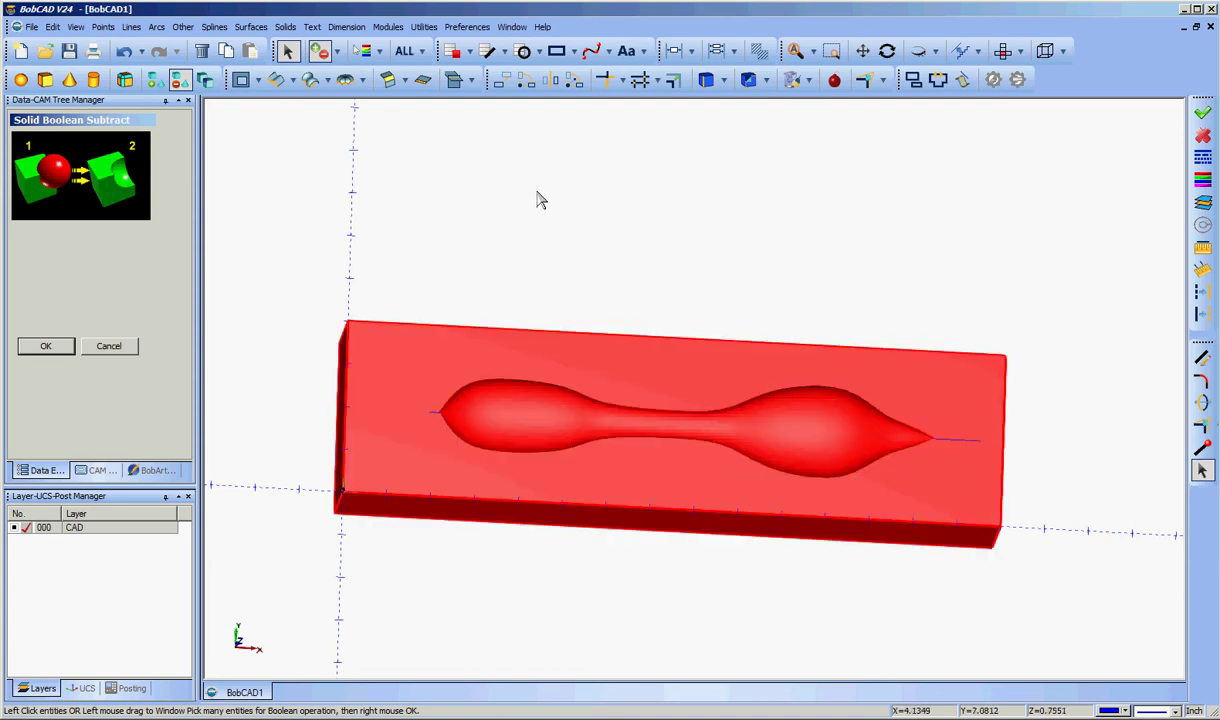
right_click(513, 243)
click(568, 249)
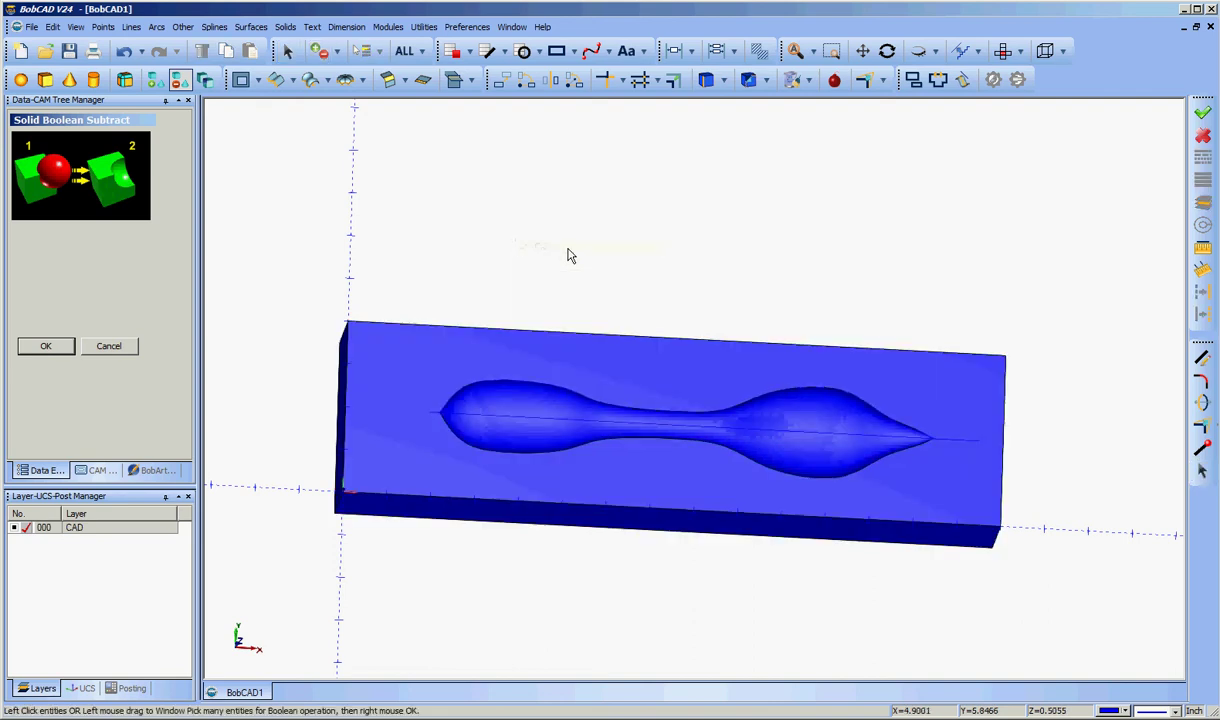
click(109, 346)
mouse_move(754, 290)
middle_down()
mouse_move(790, 289)
mouse_move(731, 242)
mouse_move(632, 275)
mouse_move(596, 330)
mouse_move(662, 303)
mouse_move(749, 322)
mouse_move(768, 289)
mouse_move(730, 289)
mouse_move(735, 278)
mouse_move(743, 308)
middle_up()
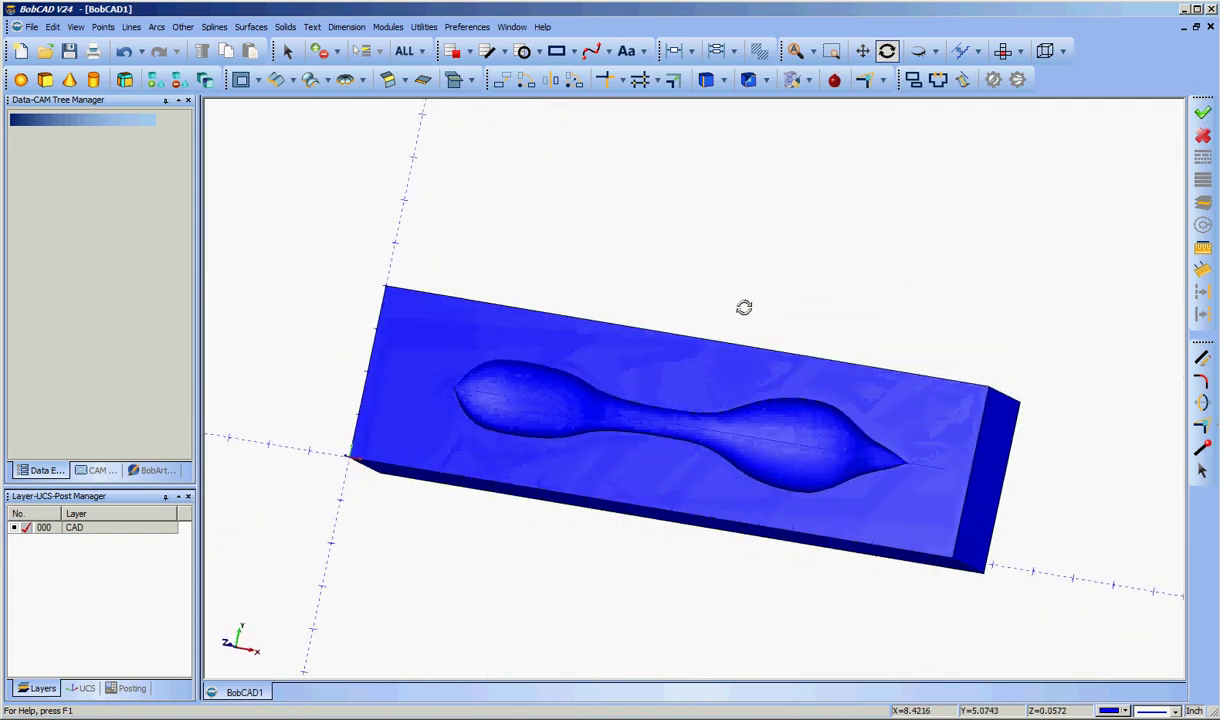
- Sketch a small circle just beyond the block's long back edge, near its Y-axis end, in the top view
right_click(651, 262)
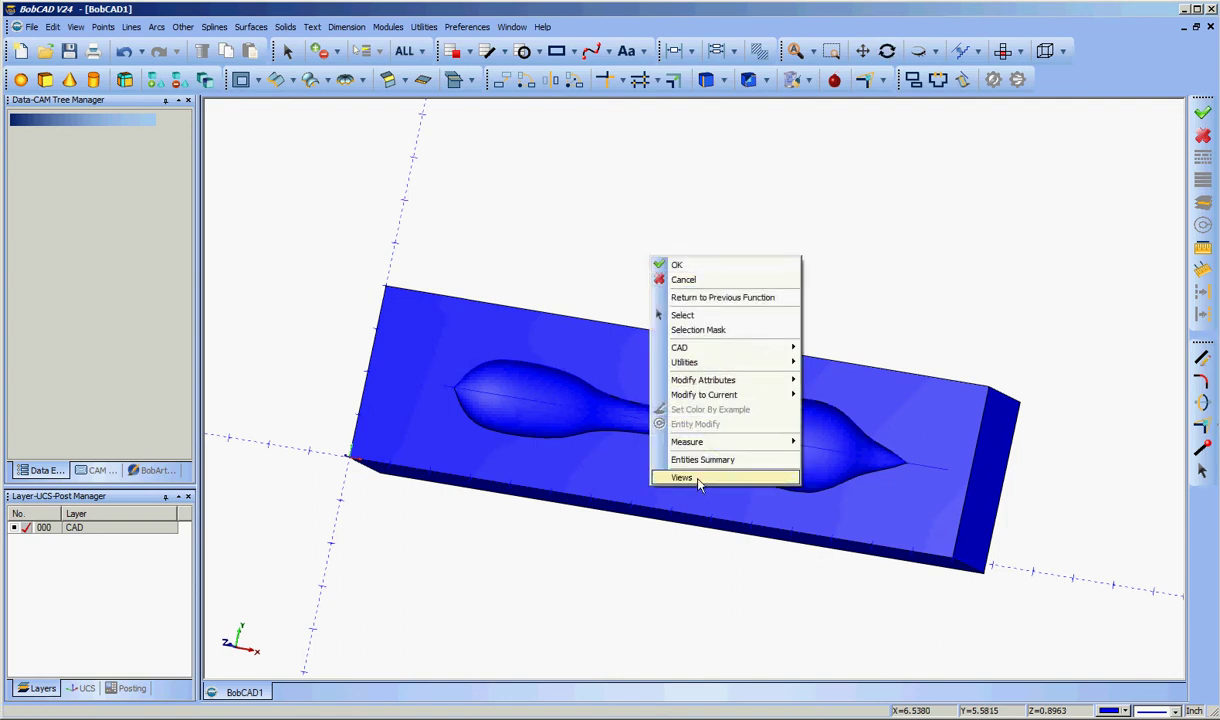
mouse_move(772, 487)
click(822, 477)
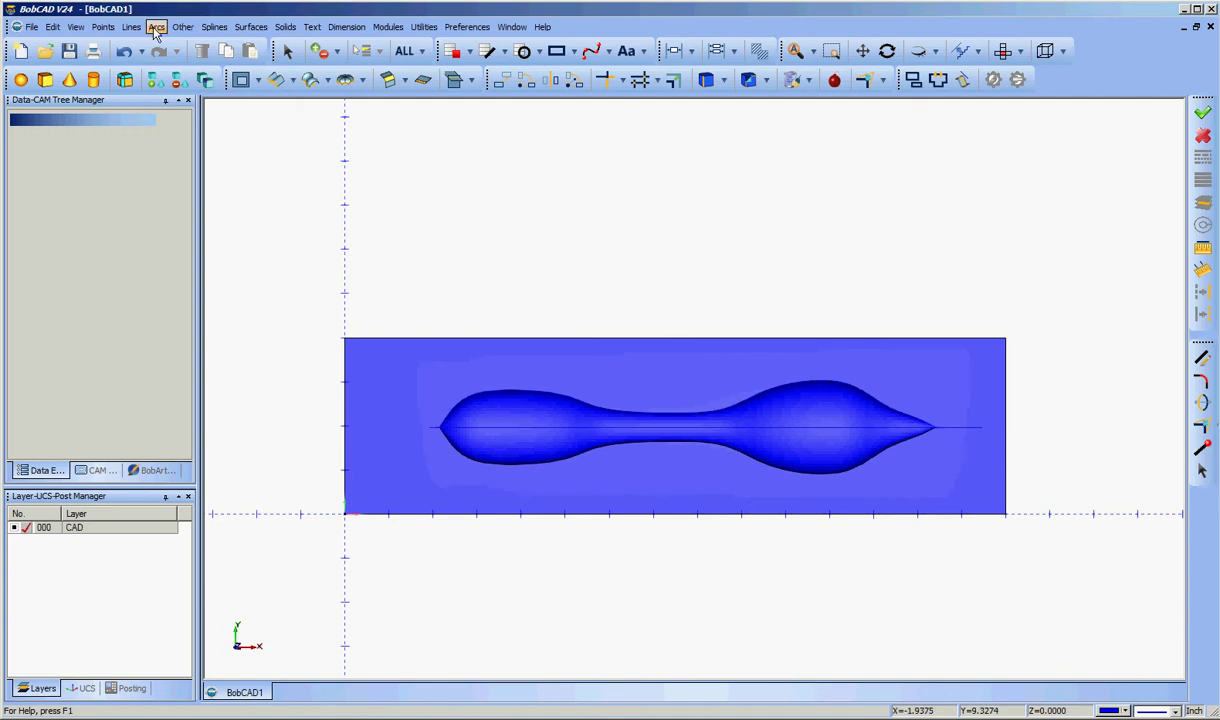
click(156, 27)
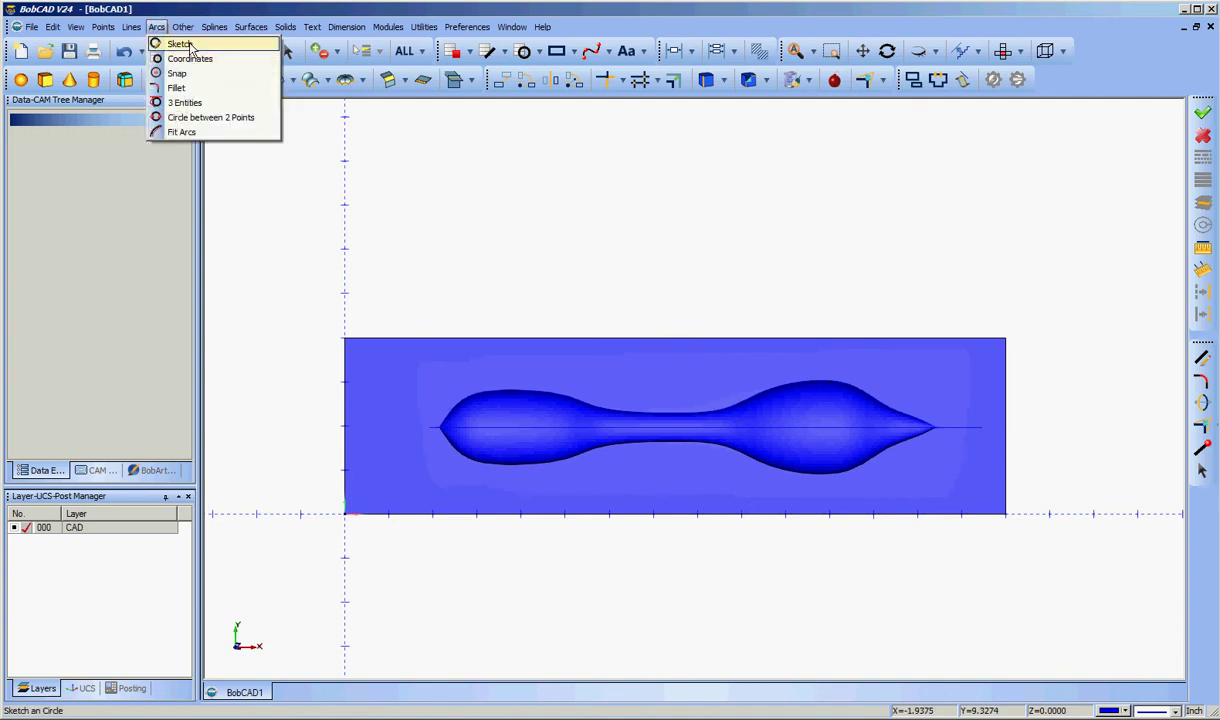
click(180, 44)
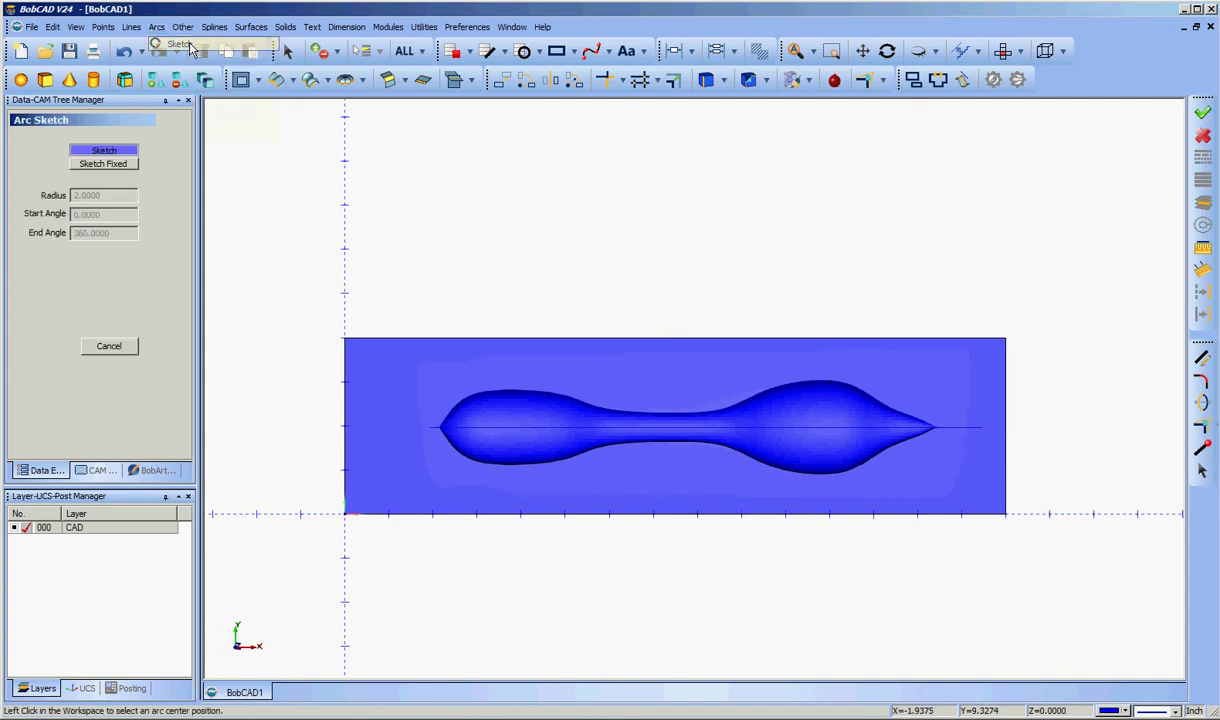
click(371, 295)
click(380, 301)
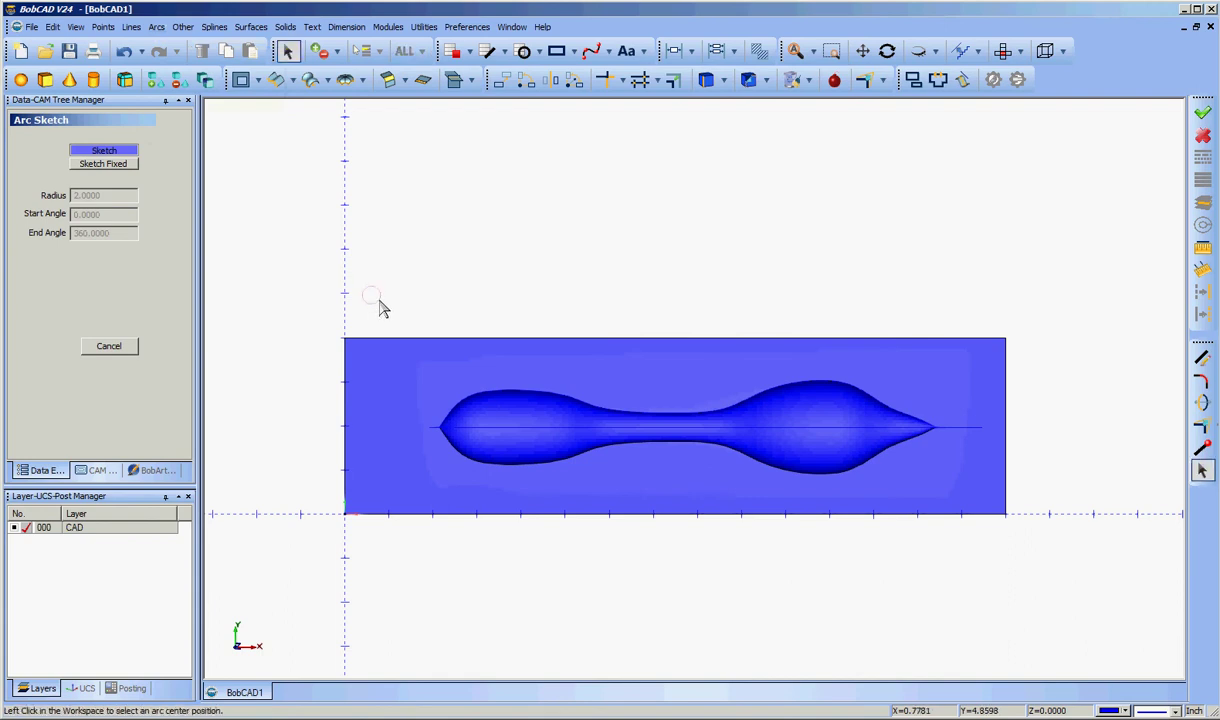
click(109, 347)
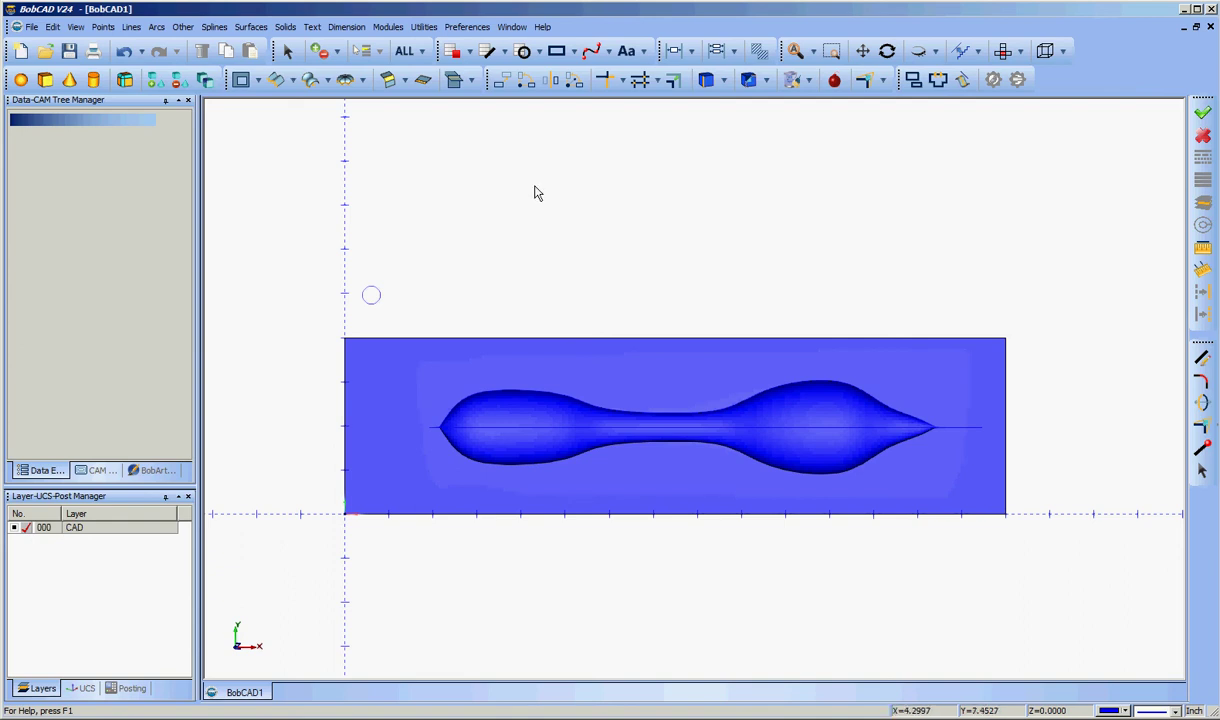
- Translate one copy of the small circle by a delta of 2 inches in Y
click(503, 83)
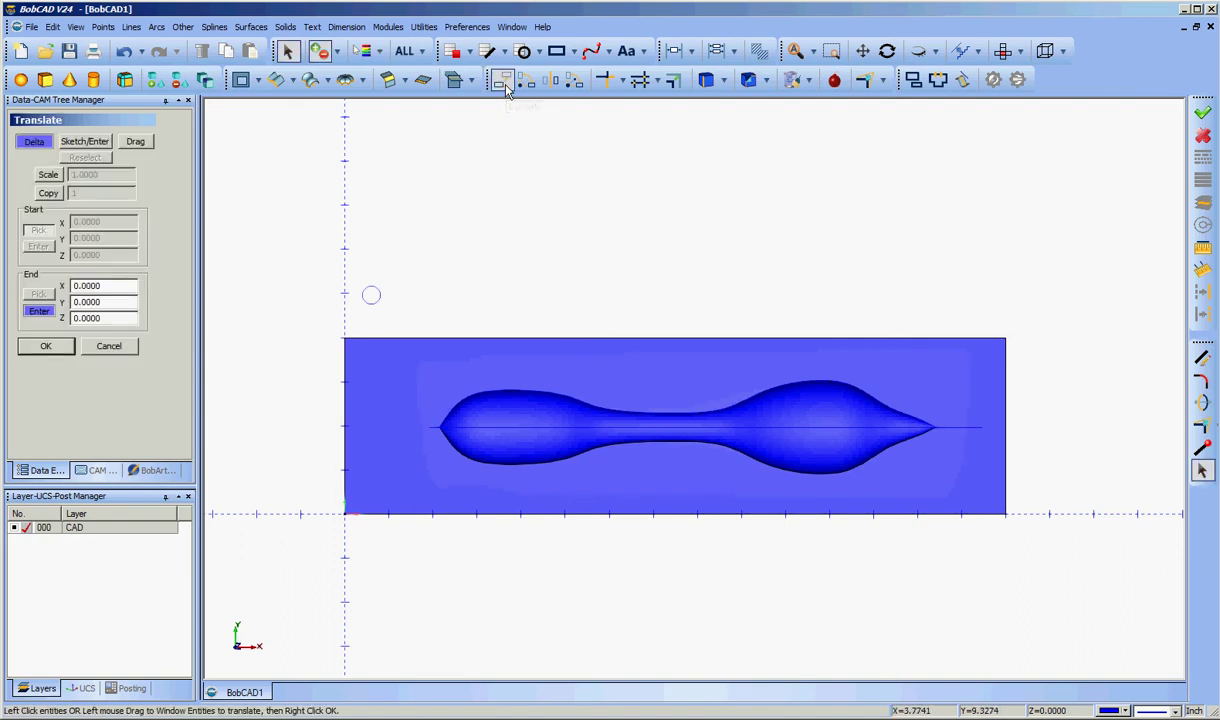
click(52, 194)
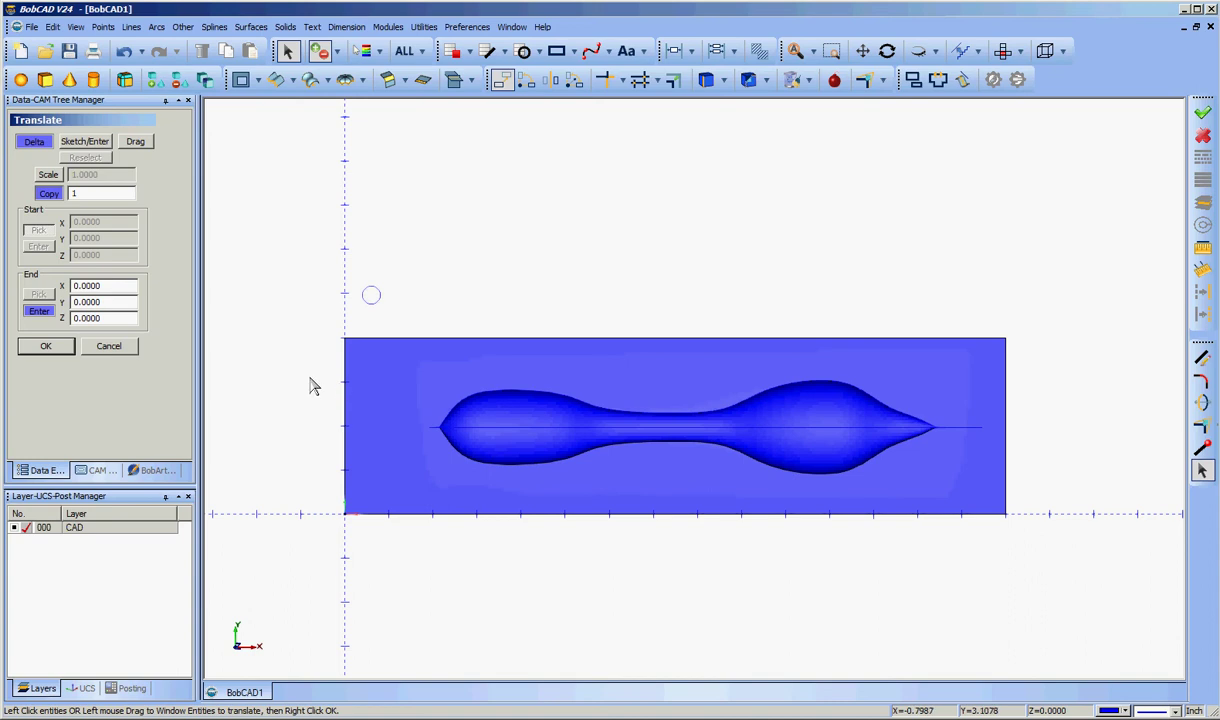
drag(109, 306, 75, 309)
key(BackSpace)
text(2)
drag(326, 257, 388, 304)
right_click(267, 230)
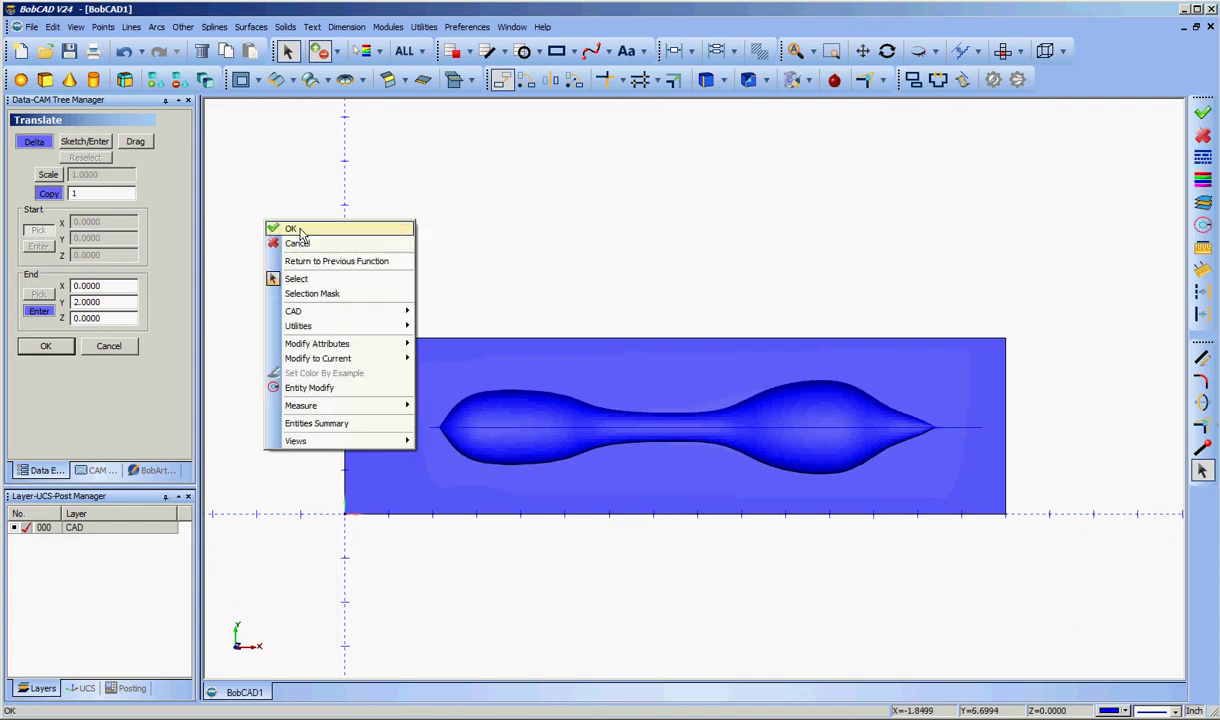
click(299, 230)
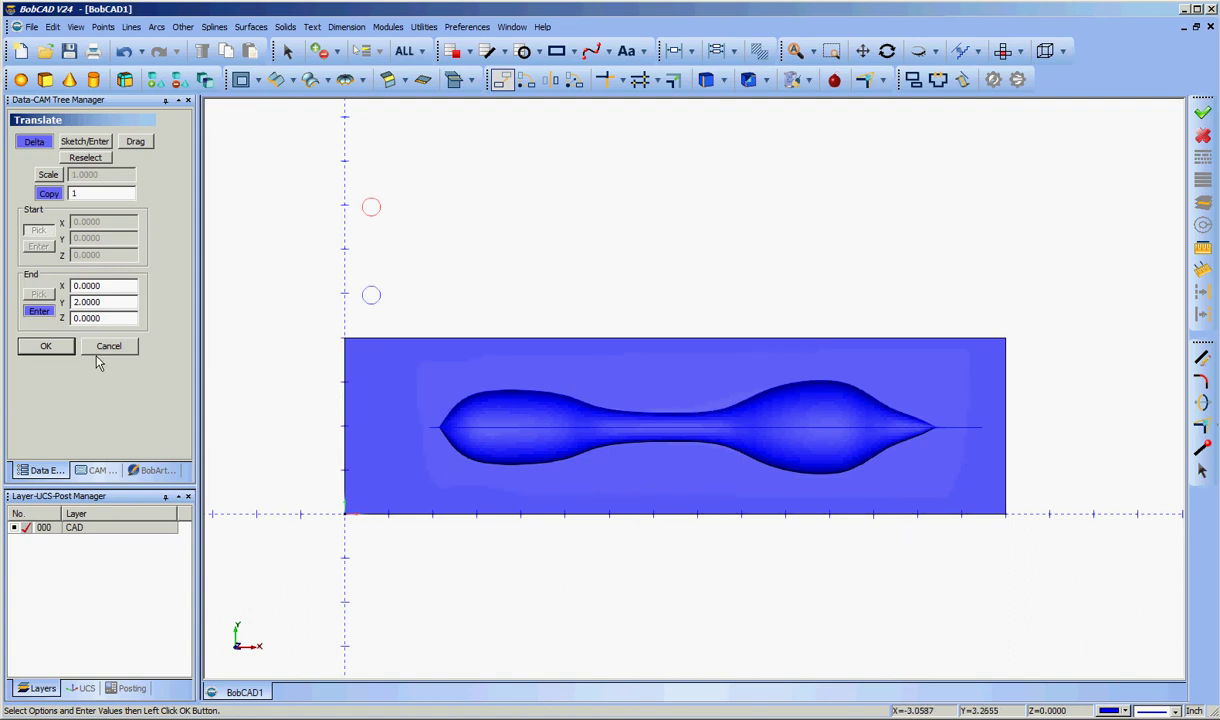
- Change the Translate end offset to 14 inches in X and 0 in Y, and leave the command
drag(104, 302, 63, 302)
key(BackSpace)
drag(108, 287, 41, 290)
key(BackSpace)
text(14)
key(Tab)
click(110, 346)
- Translate one copy of both small circles 14 inches along X to the block's far end
click(501, 84)
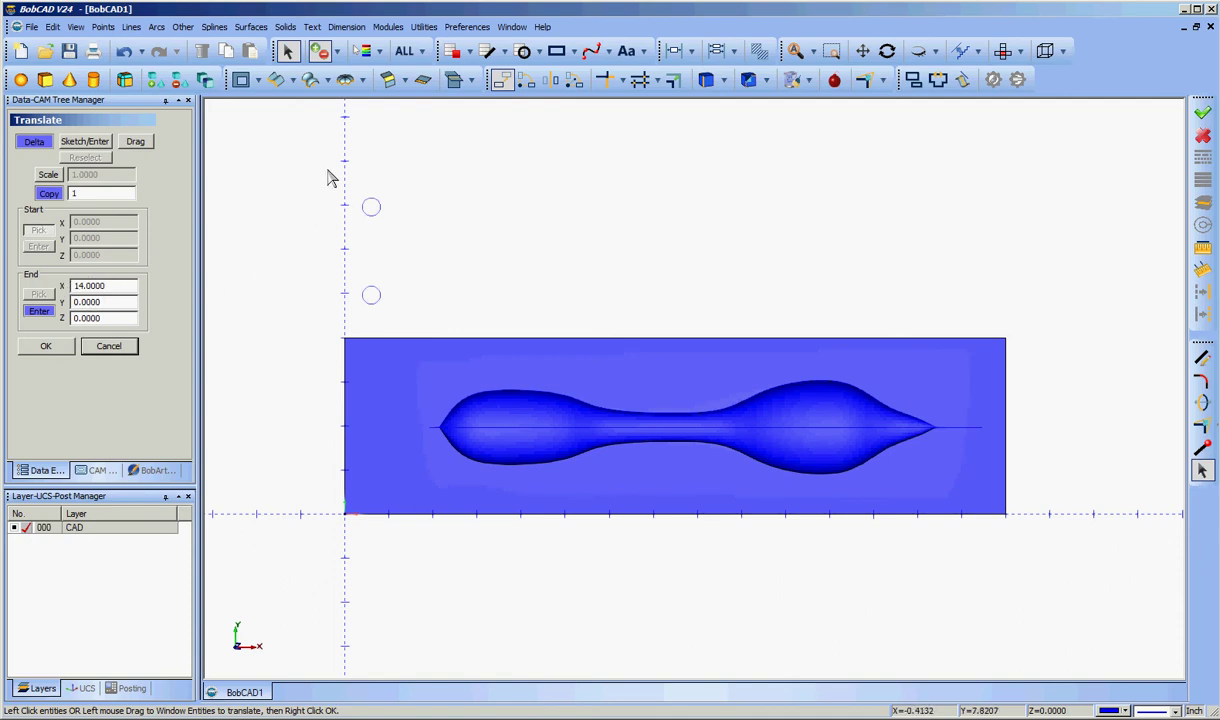
drag(312, 161, 411, 318)
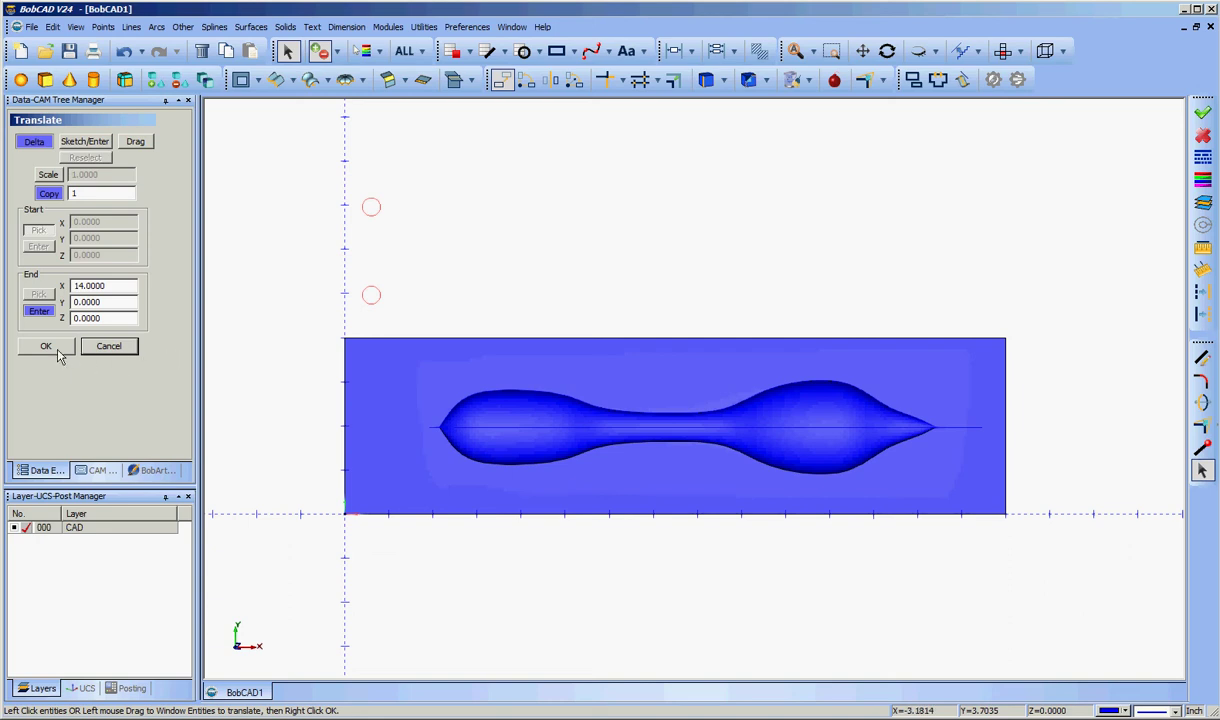
right_click(266, 261)
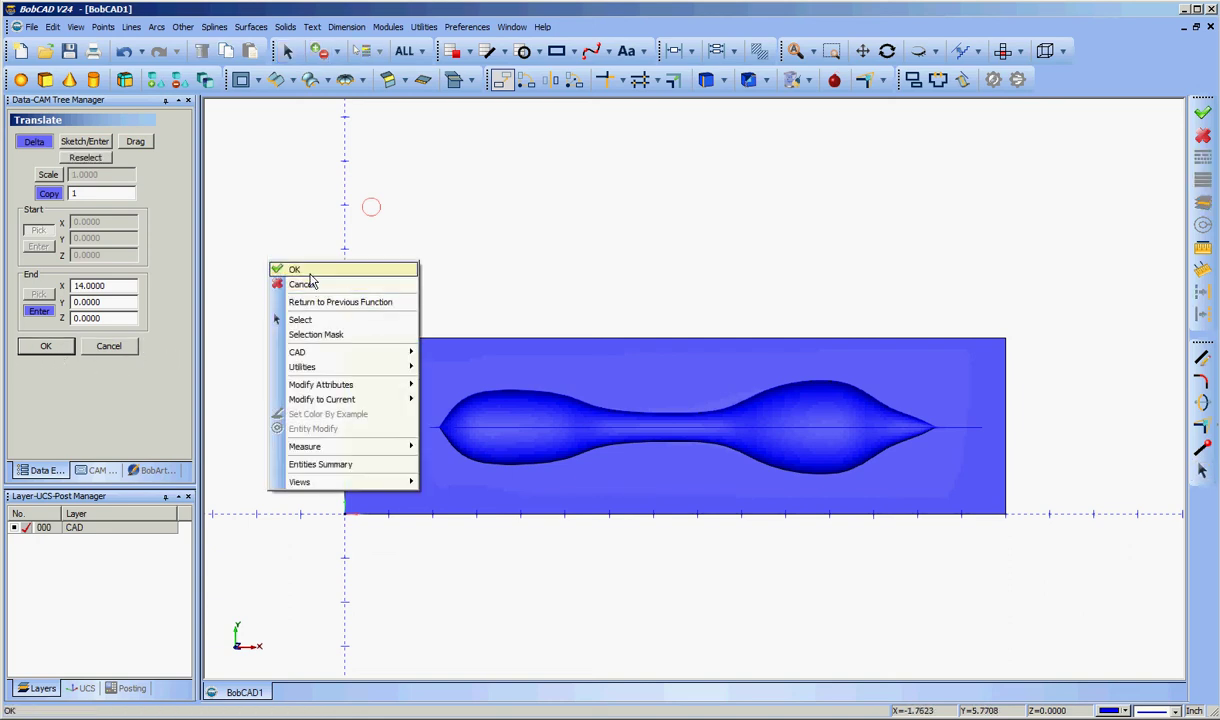
click(305, 270)
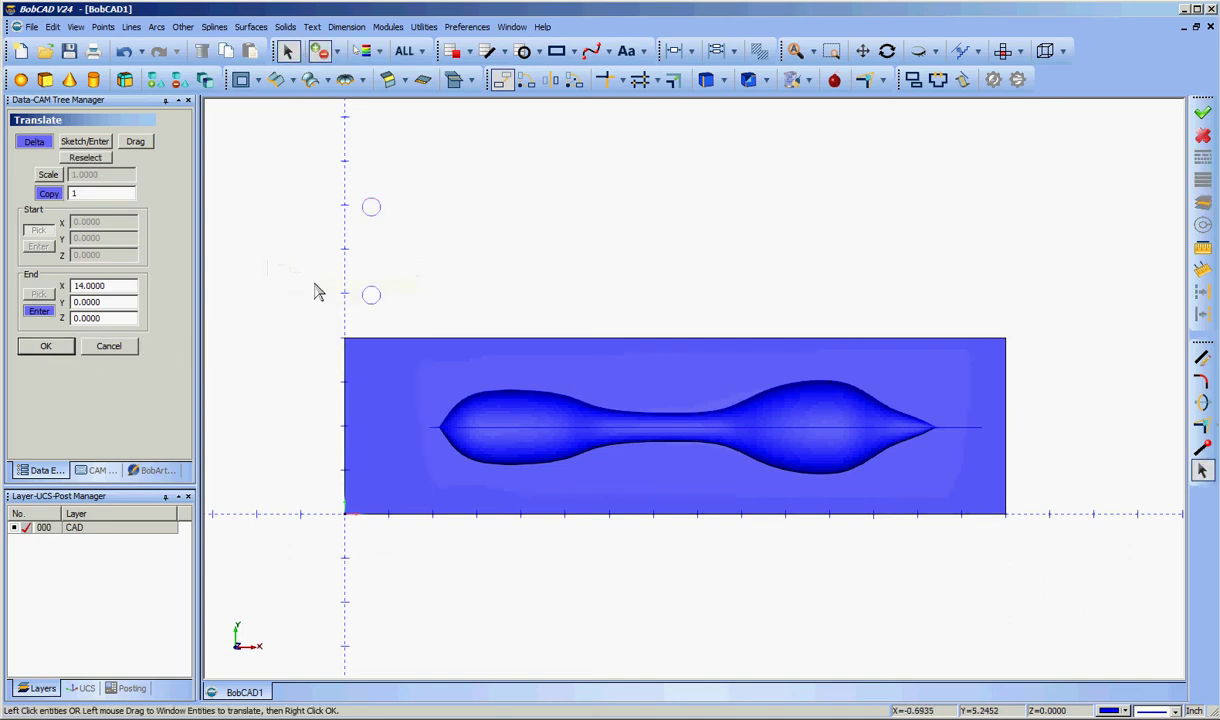
drag(315, 180, 417, 315)
right_click(285, 241)
click(321, 250)
click(40, 346)
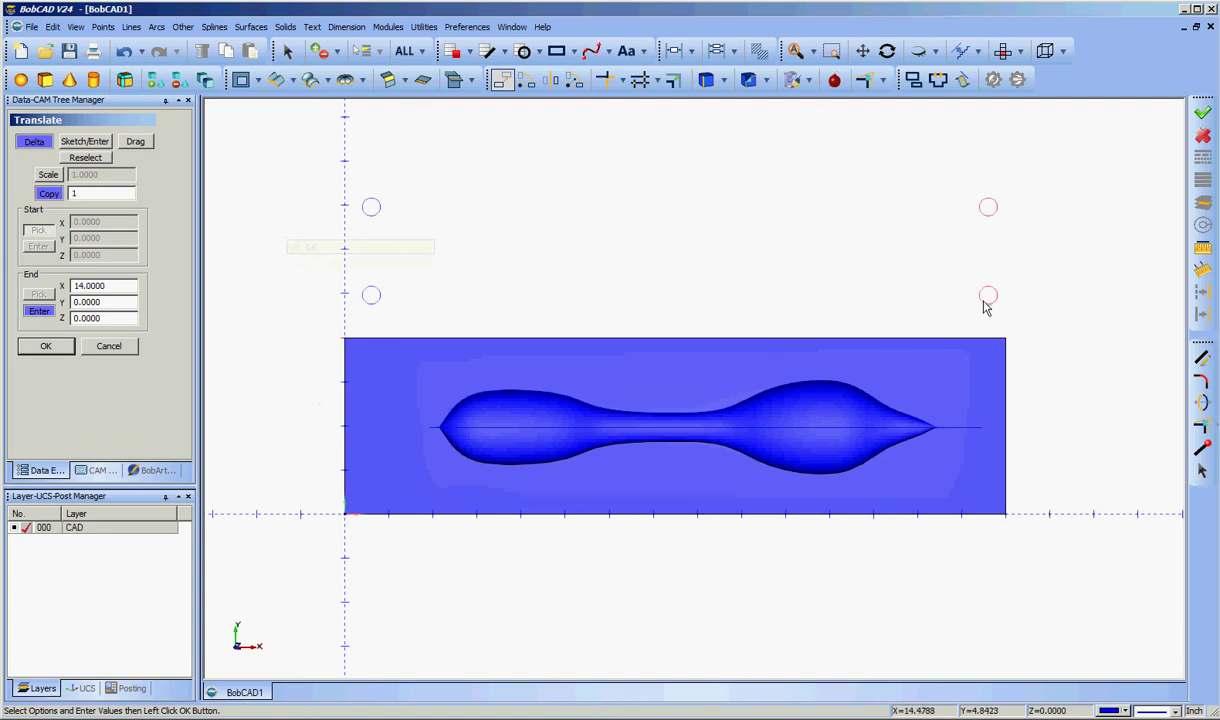
click(119, 349)
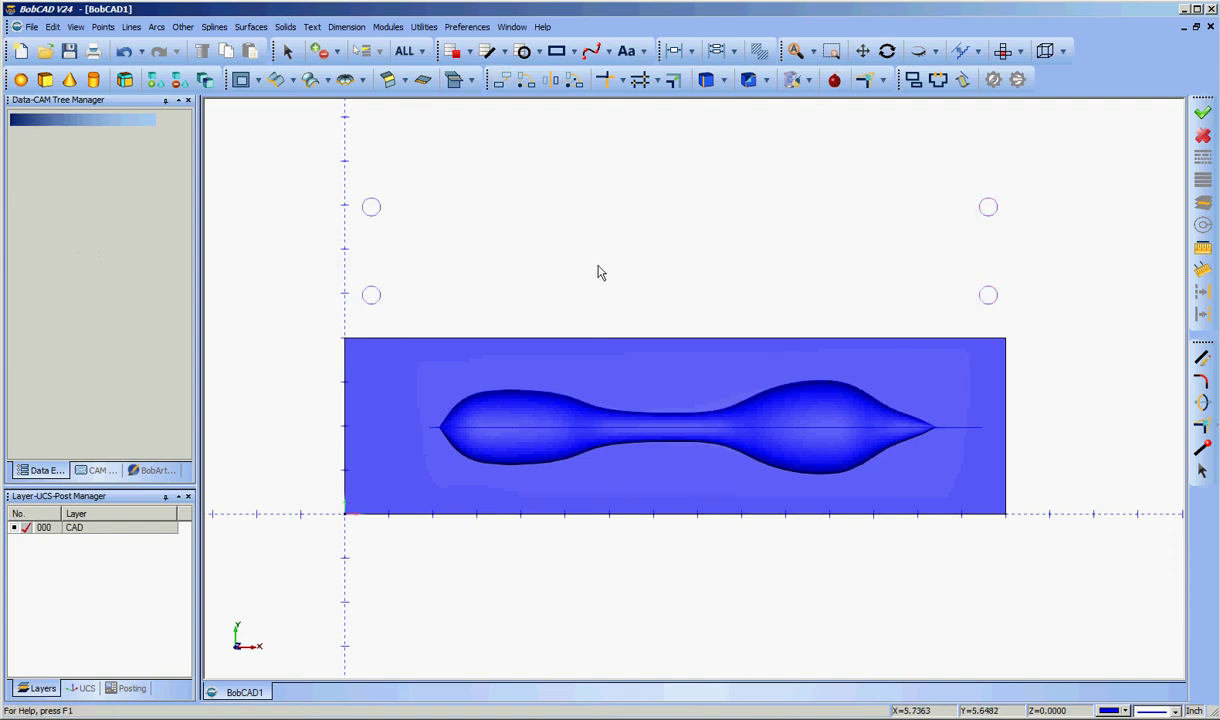
- Create planar surfaces inside all four small circles
mouse_move(616, 260)
middle_down()
mouse_move(632, 163)
mouse_move(615, 273)
mouse_move(629, 266)
middle_up()
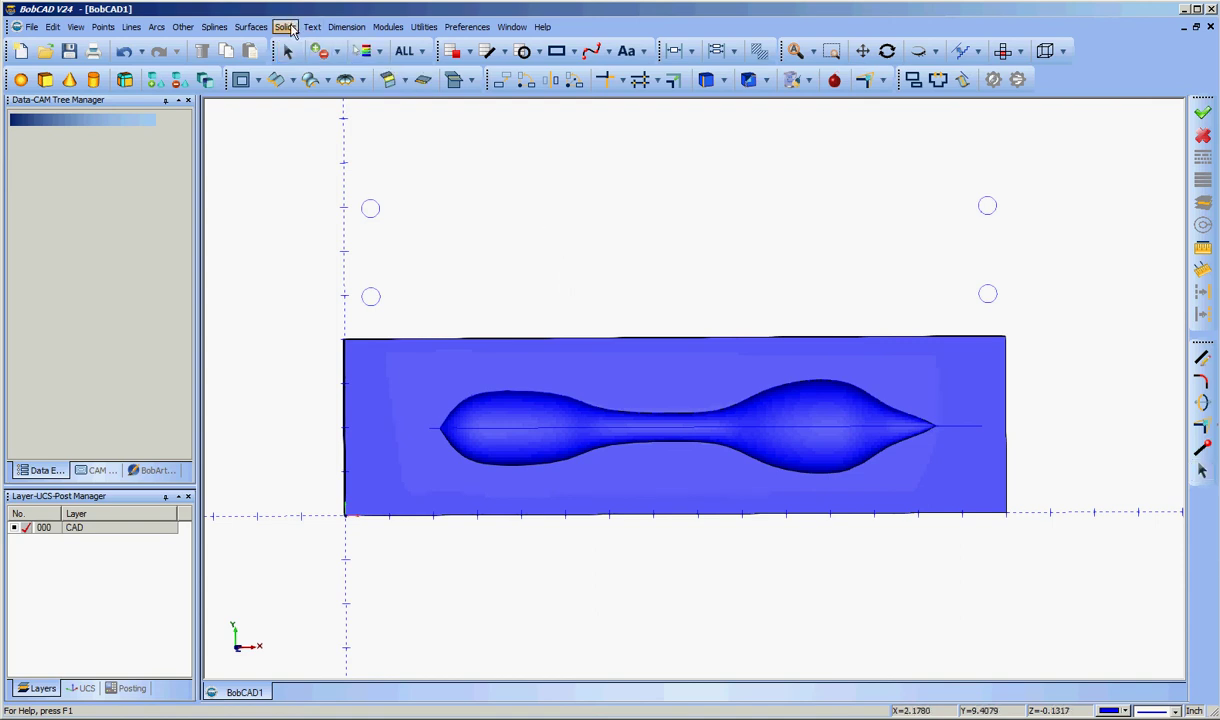
click(251, 27)
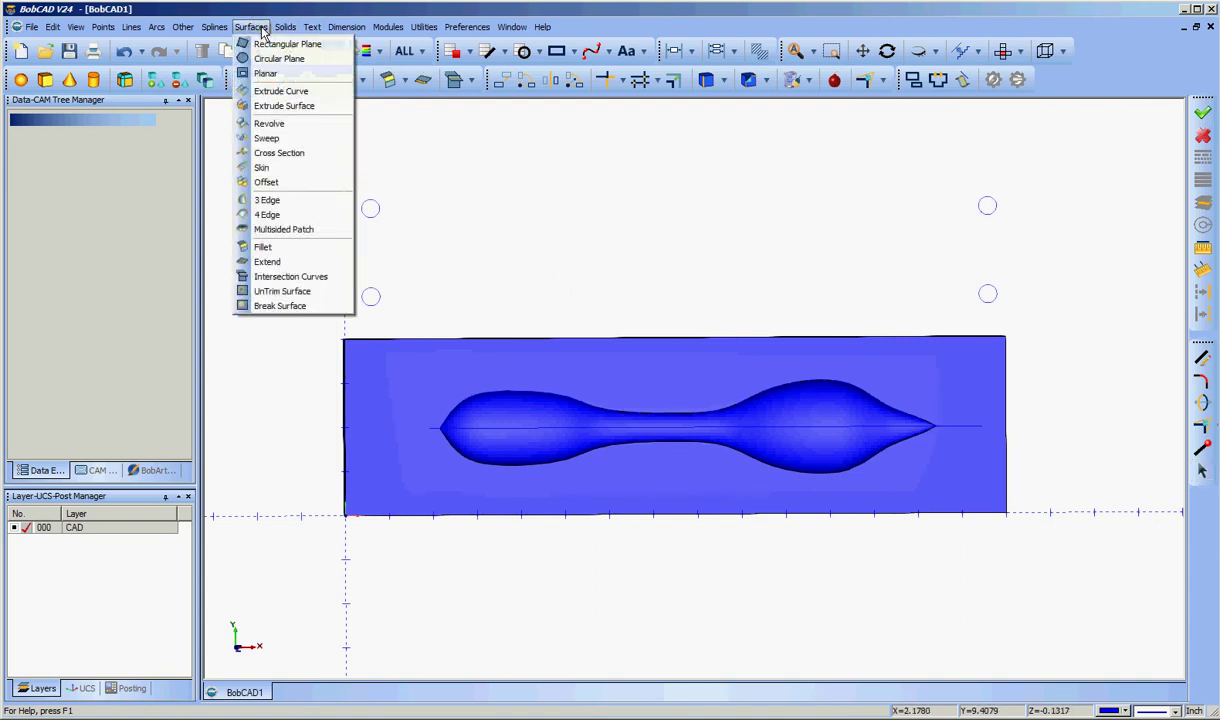
click(270, 76)
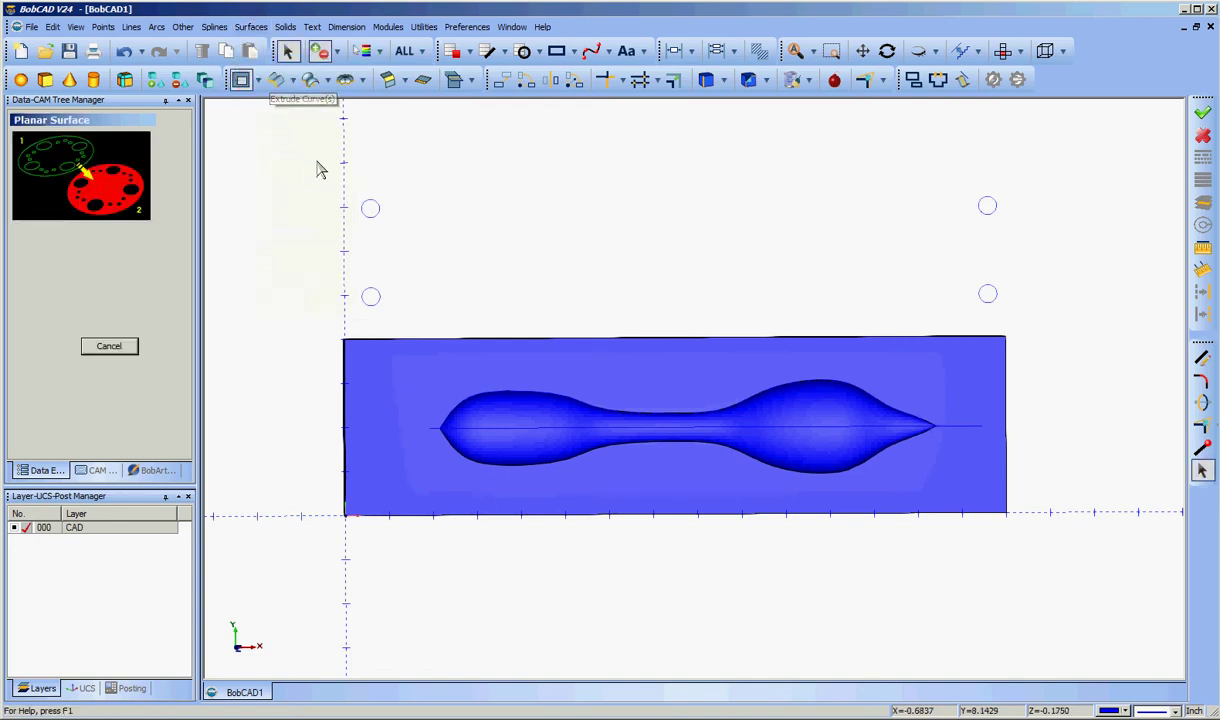
click(375, 224)
click(378, 305)
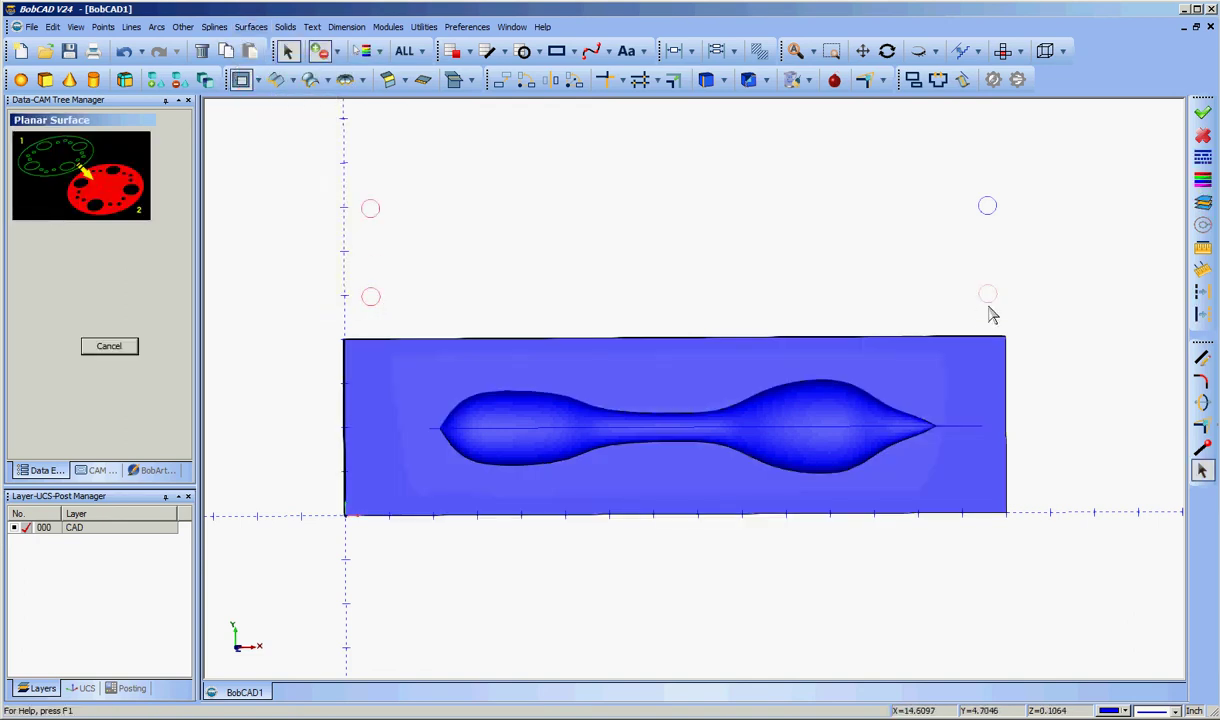
click(990, 306)
click(990, 210)
right_click(244, 238)
click(280, 240)
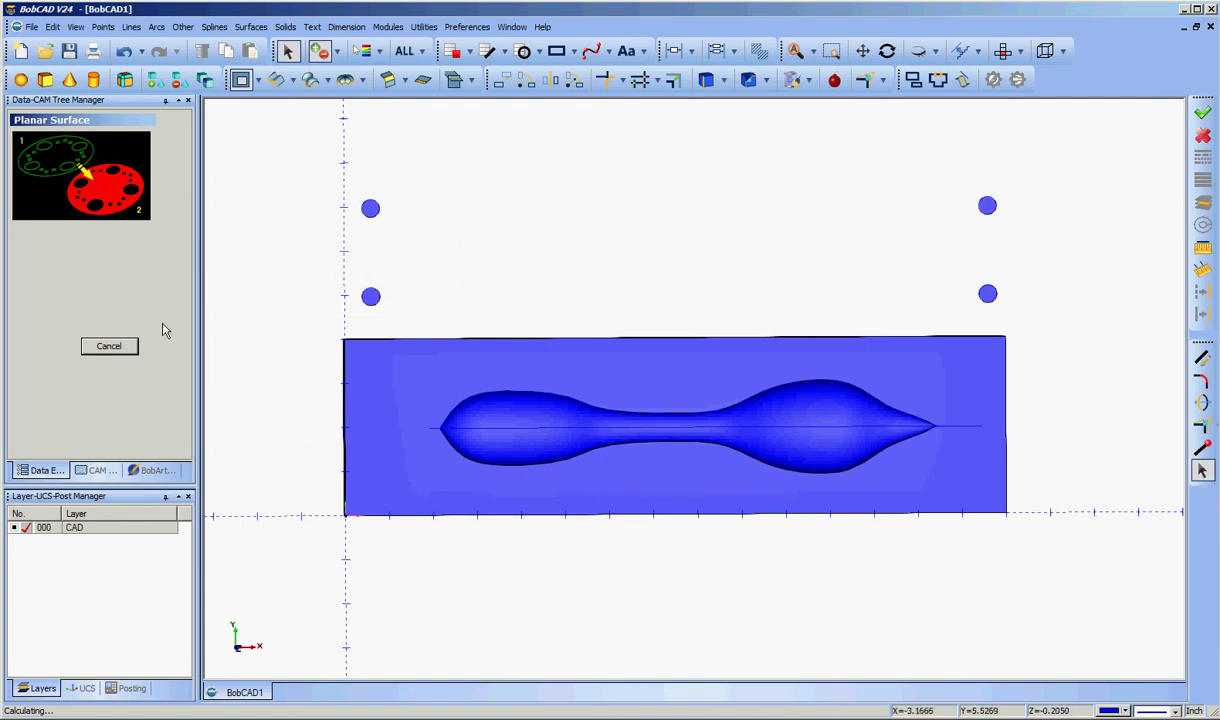
click(112, 347)
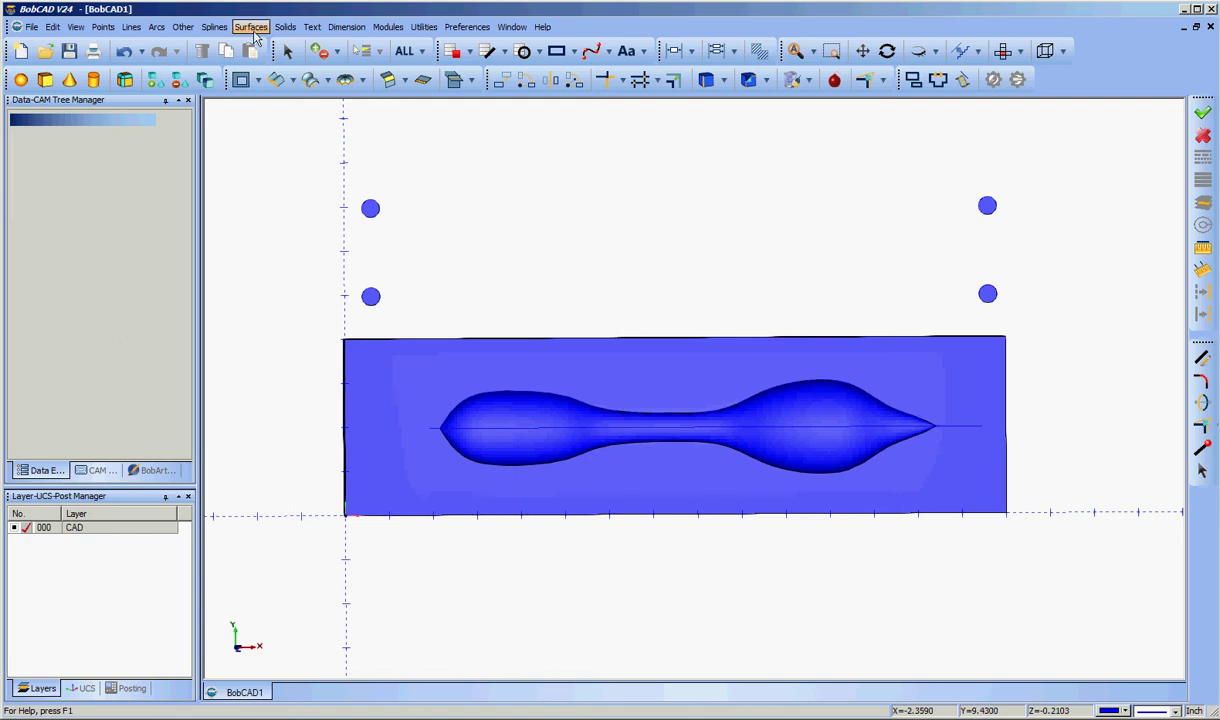
- Start Extrude Surface with caps along the normal, and set the distance to -3 inches with a 0 draft angle
click(255, 28)
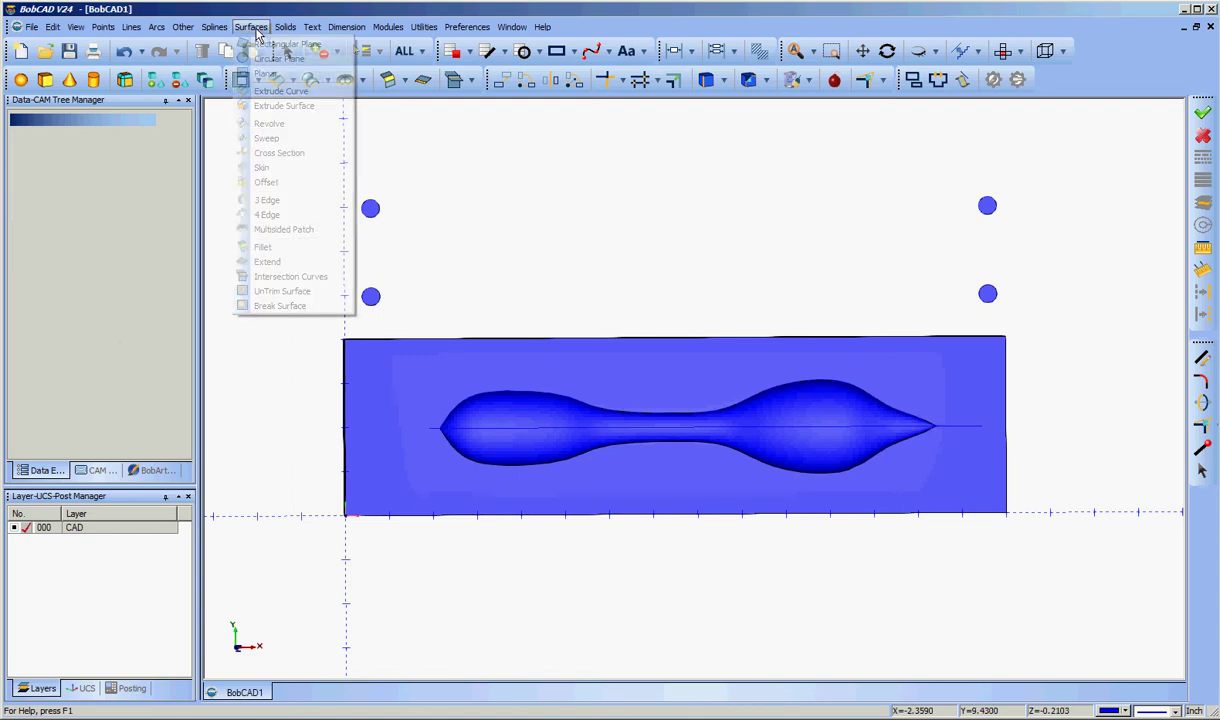
click(279, 106)
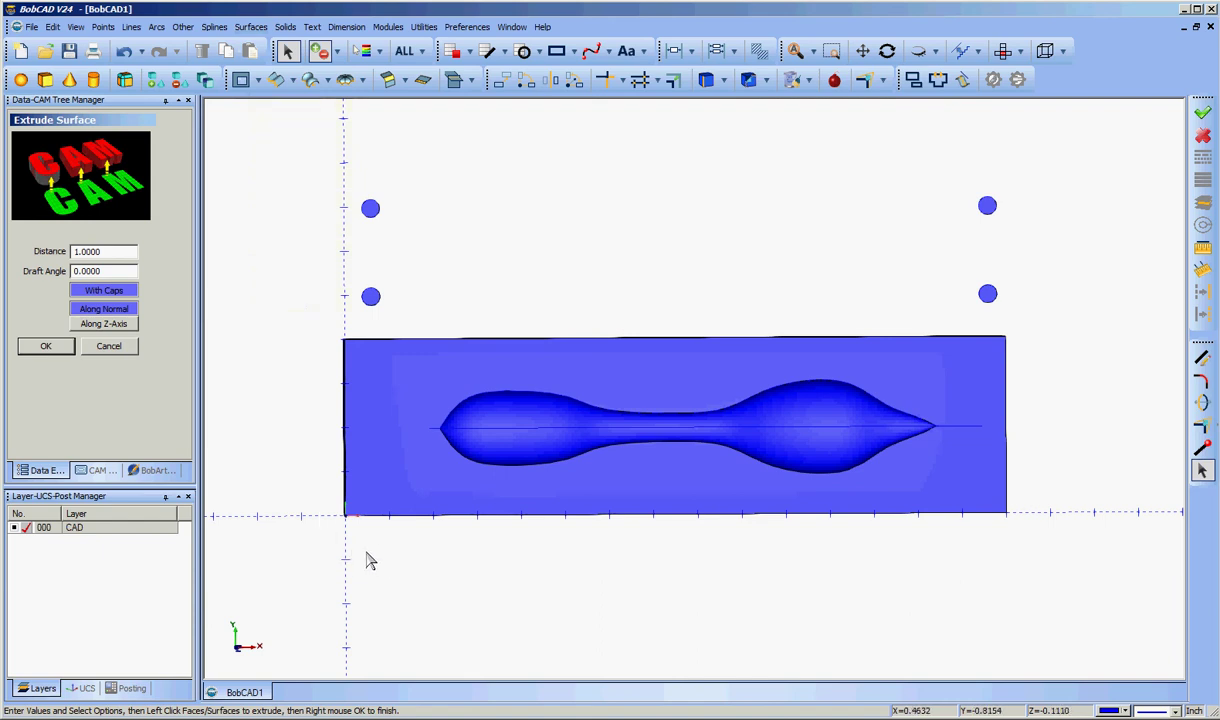
right_click(508, 281)
mouse_move(561, 510)
click(690, 517)
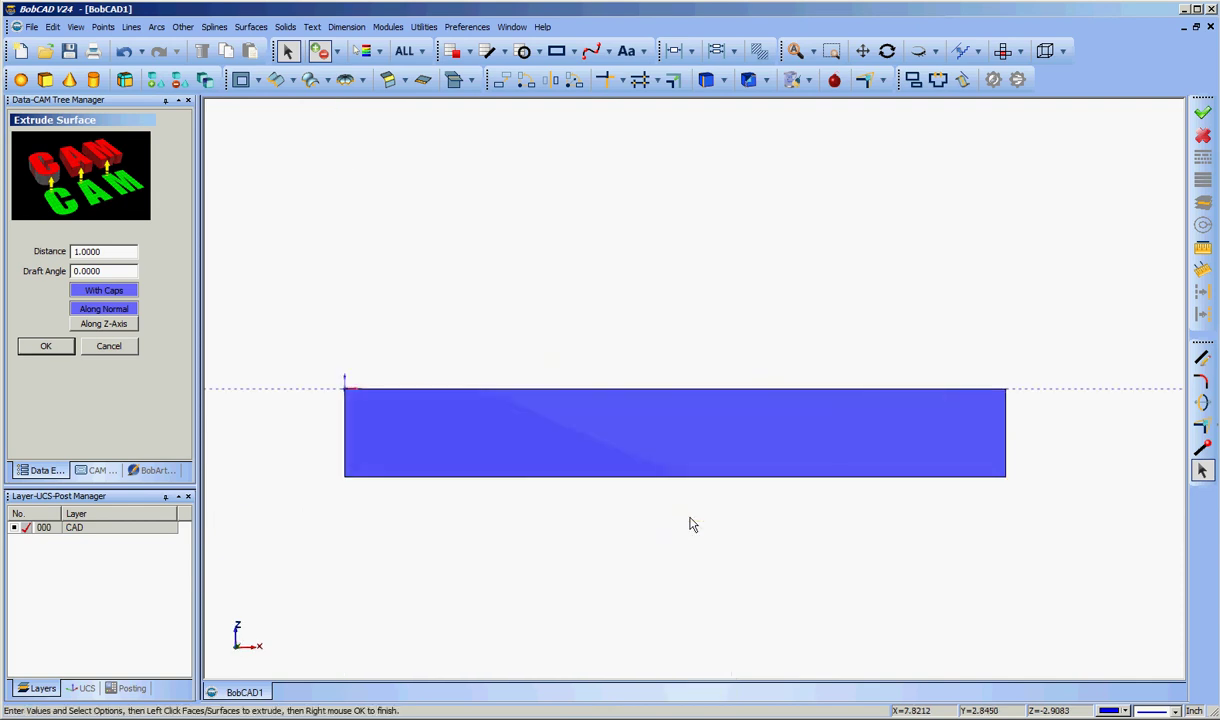
scroll(621, 513, down, 1)
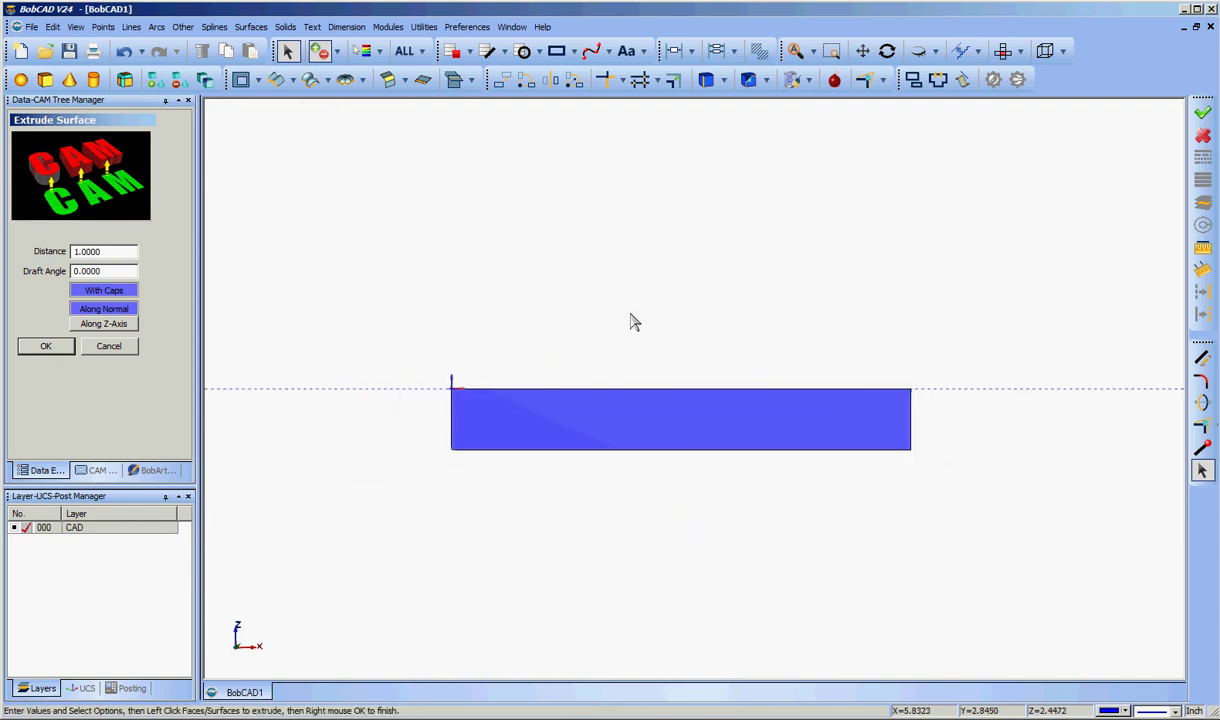
middle_drag(632, 321, 586, 384)
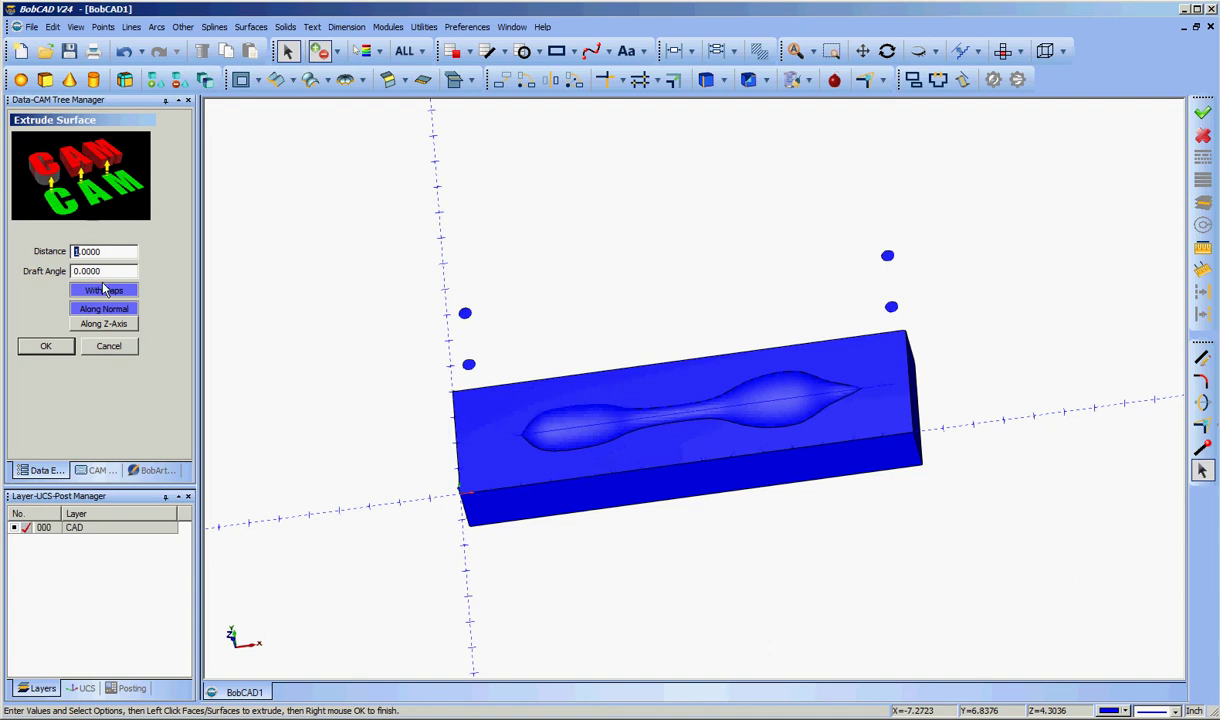
key(BackSpace)
- Select all four circular planar surfaces in the top view and extrude them by the entered distance
right_click(598, 293)
mouse_move(720, 512)
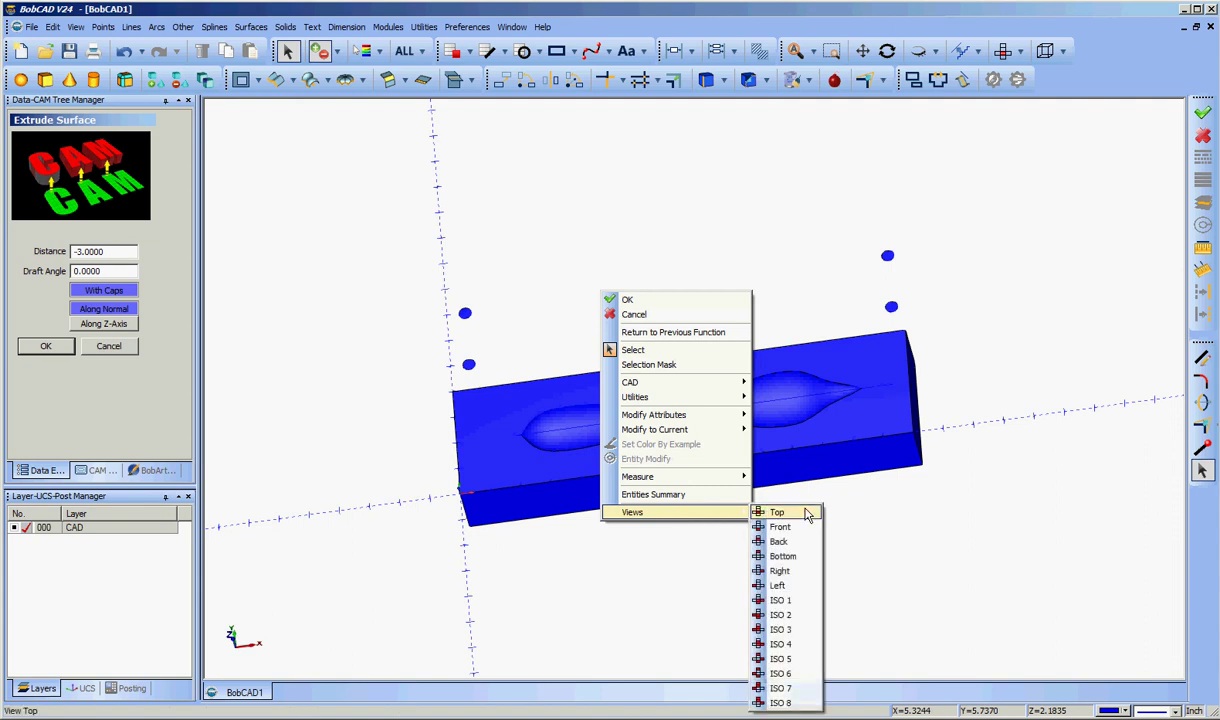
click(807, 514)
drag(439, 220, 928, 345)
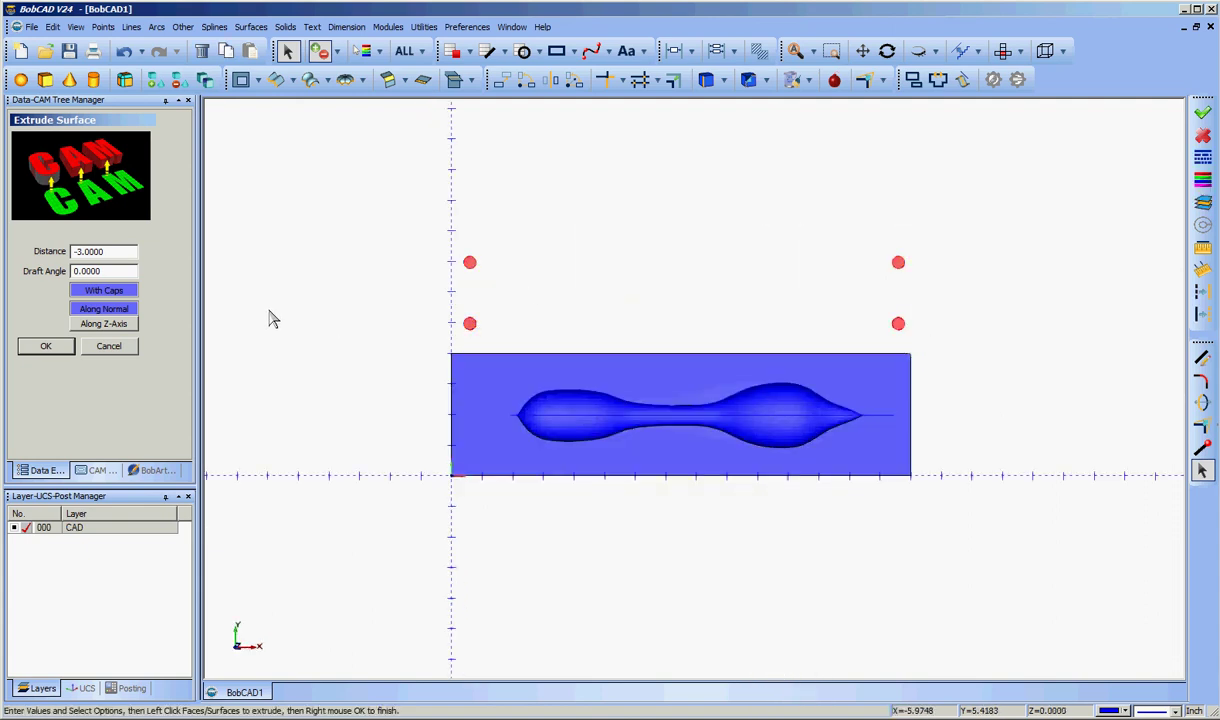
right_click(272, 263)
click(342, 286)
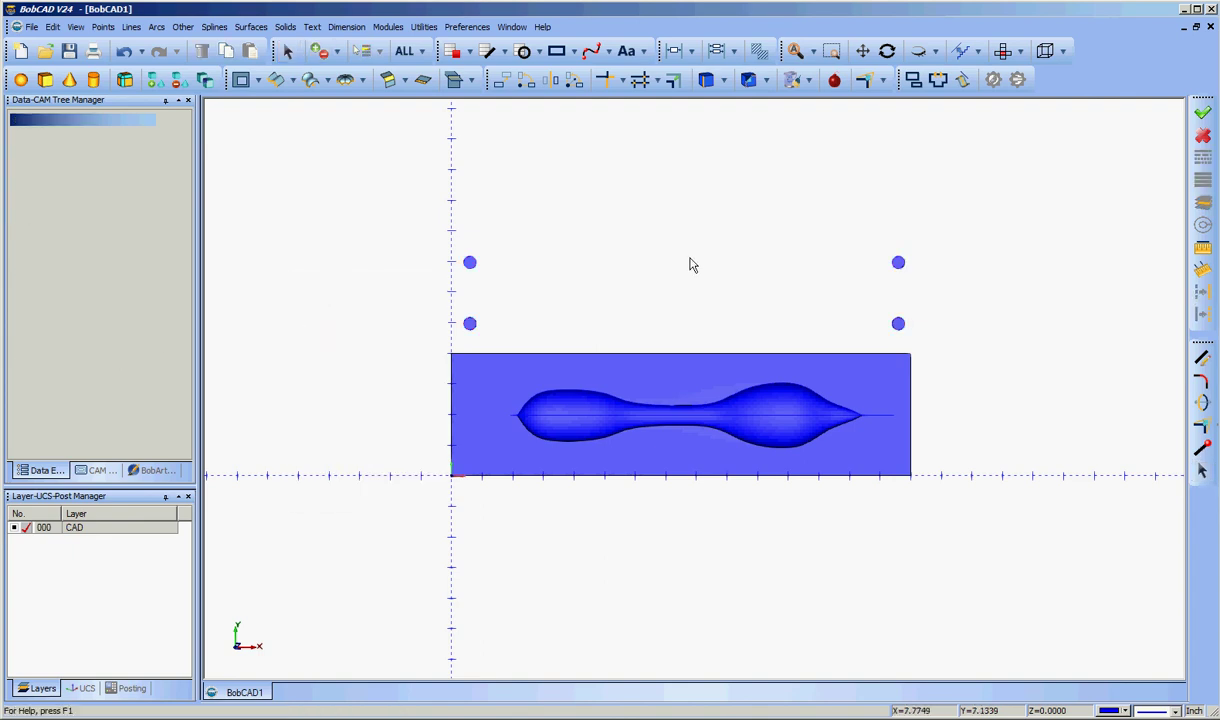
- Translate all four extruded cylinders 0.5 inches along Z, with no X or Y offset
middle_drag(689, 264, 717, 252)
right_click(585, 258)
mouse_move(650, 477)
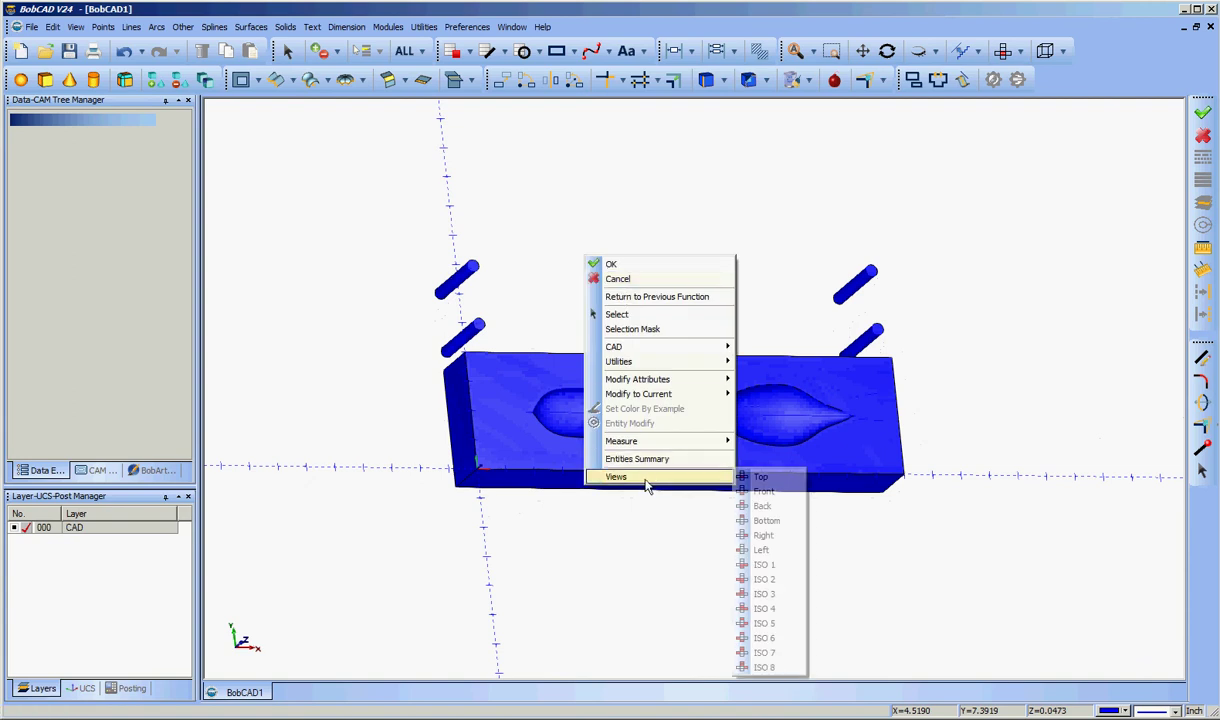
click(768, 478)
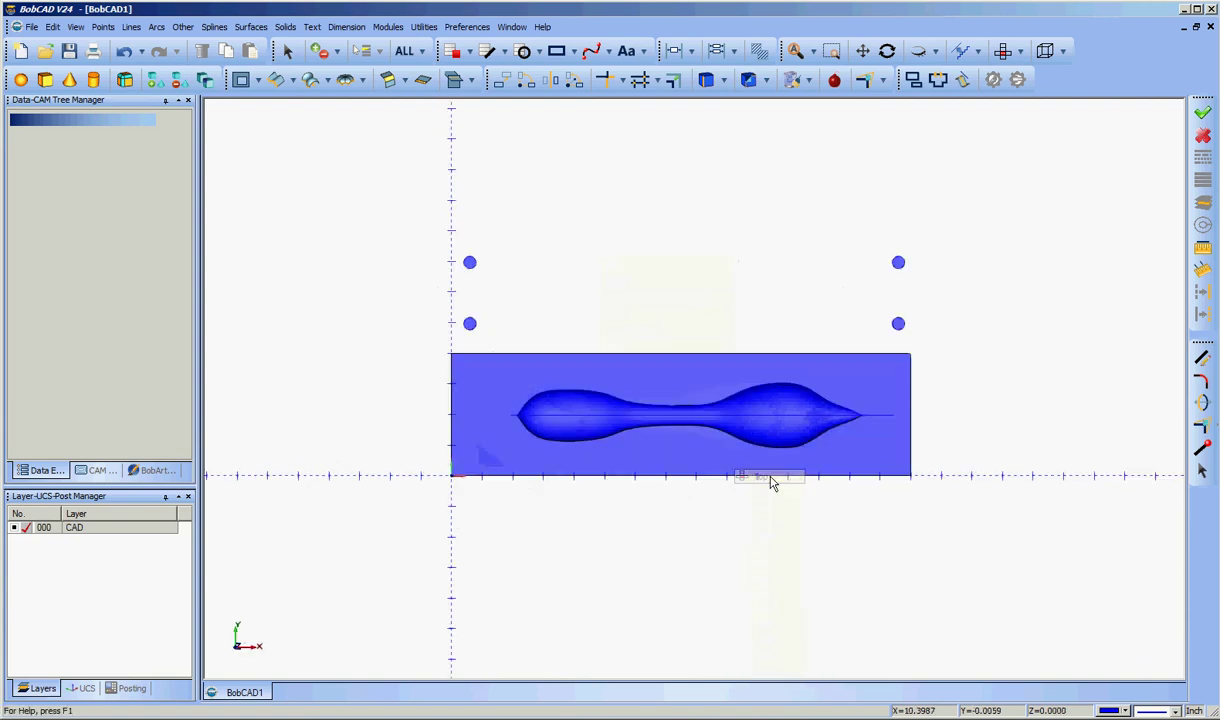
click(503, 79)
click(52, 196)
drag(109, 286, 87, 286)
key(BackSpace)
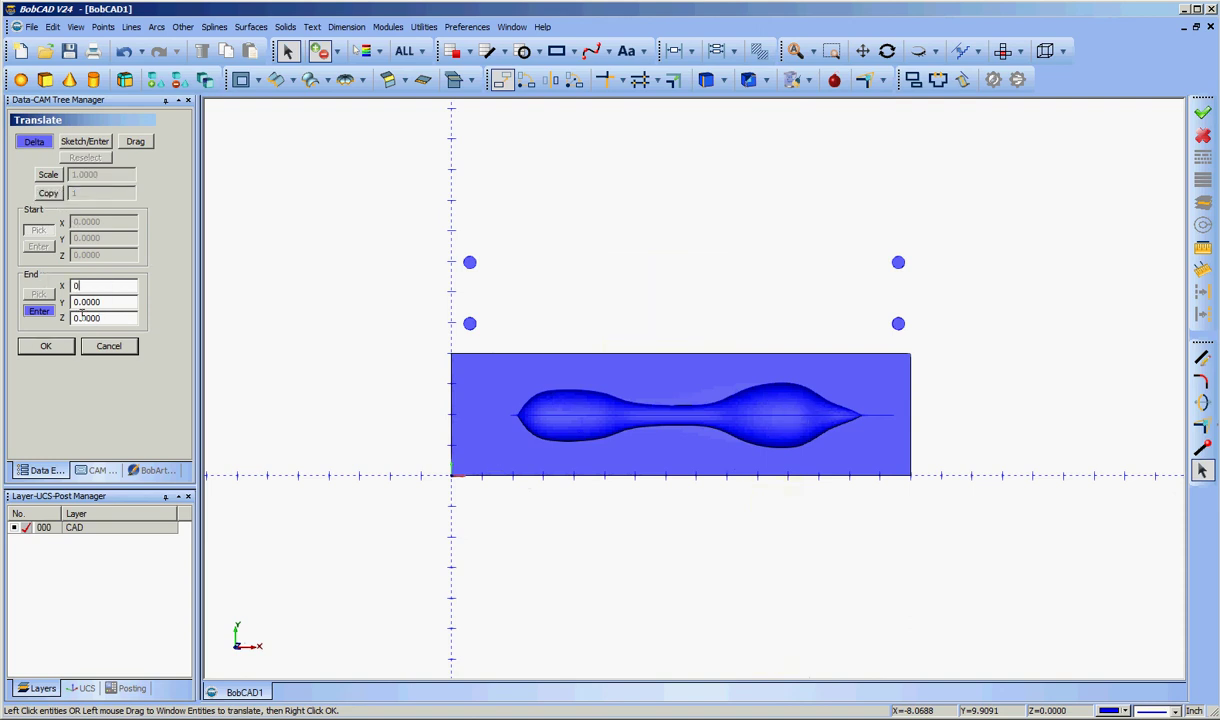
click(109, 318)
key(Tab)
drag(416, 247, 940, 348)
right_click(572, 228)
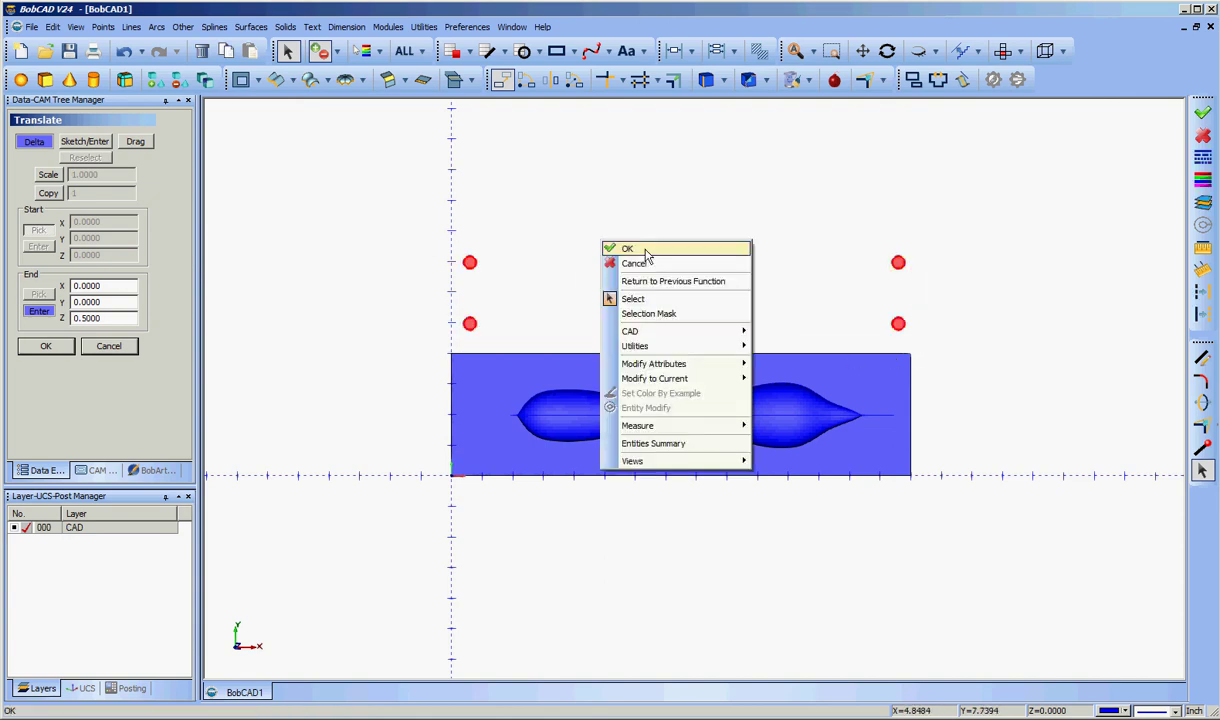
click(590, 241)
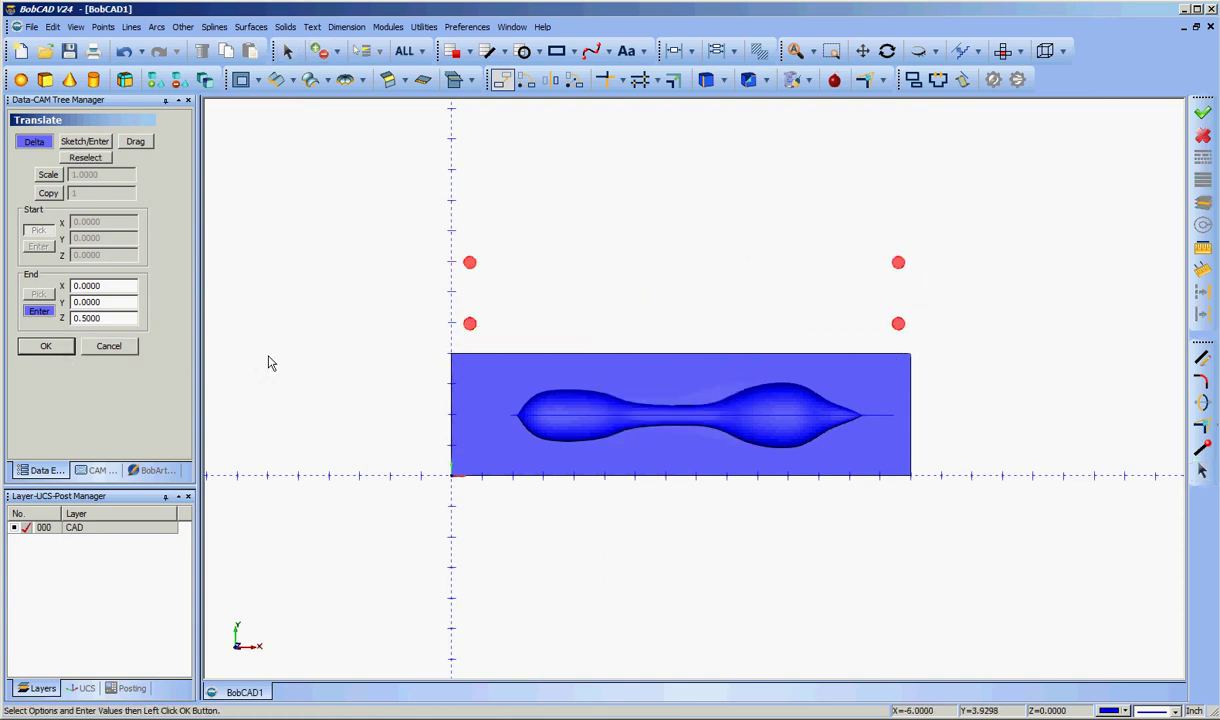
- Translate the same four cylinders -4 inches along Y with a zero Z offset, placing them inside the block's ends
right_click(681, 274)
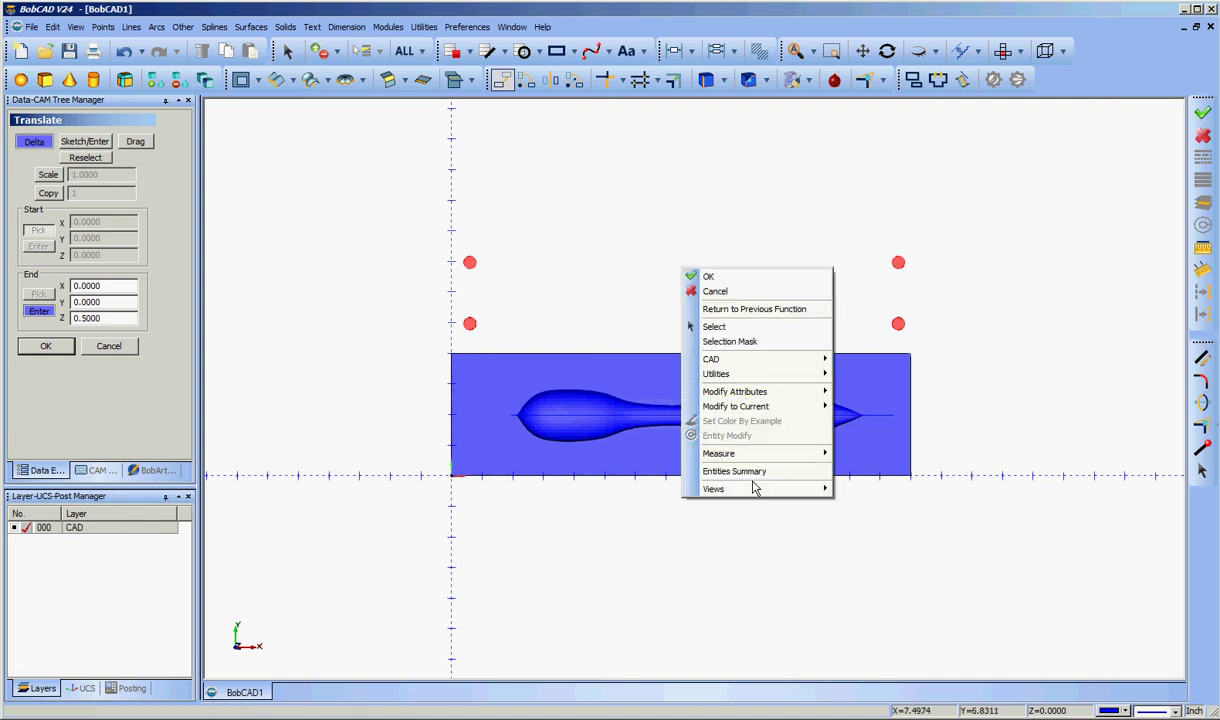
mouse_move(754, 489)
click(862, 503)
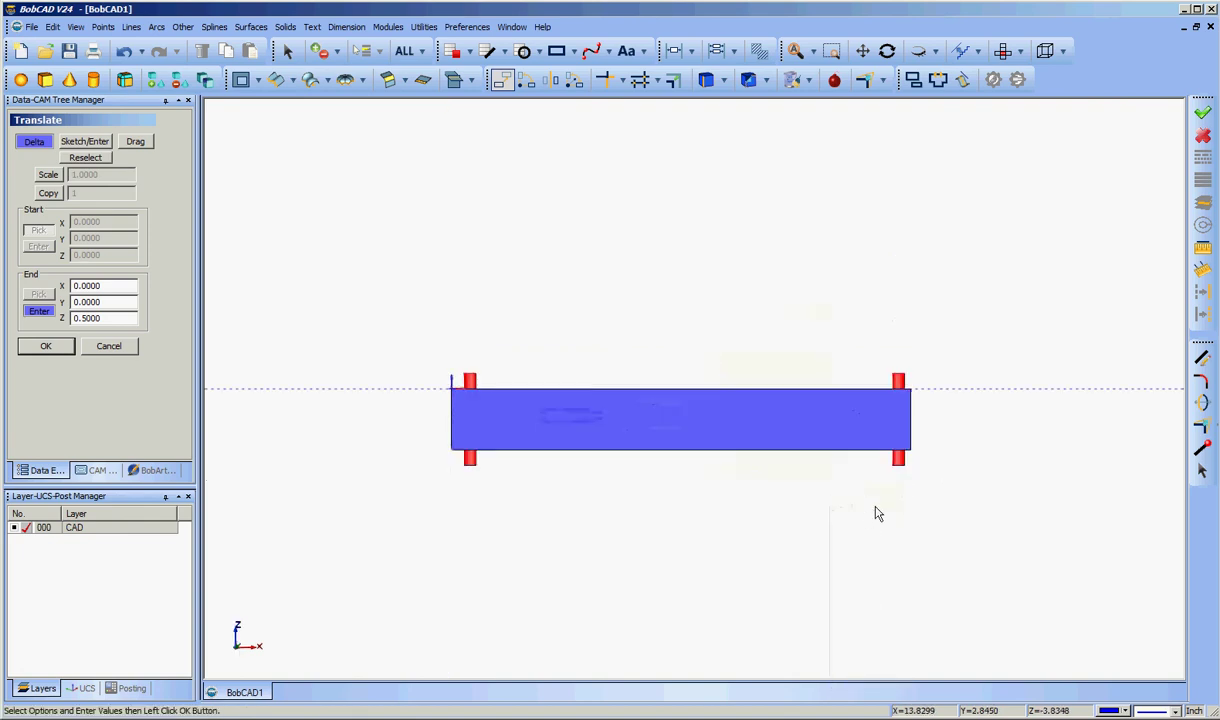
right_click(626, 315)
mouse_move(700, 529)
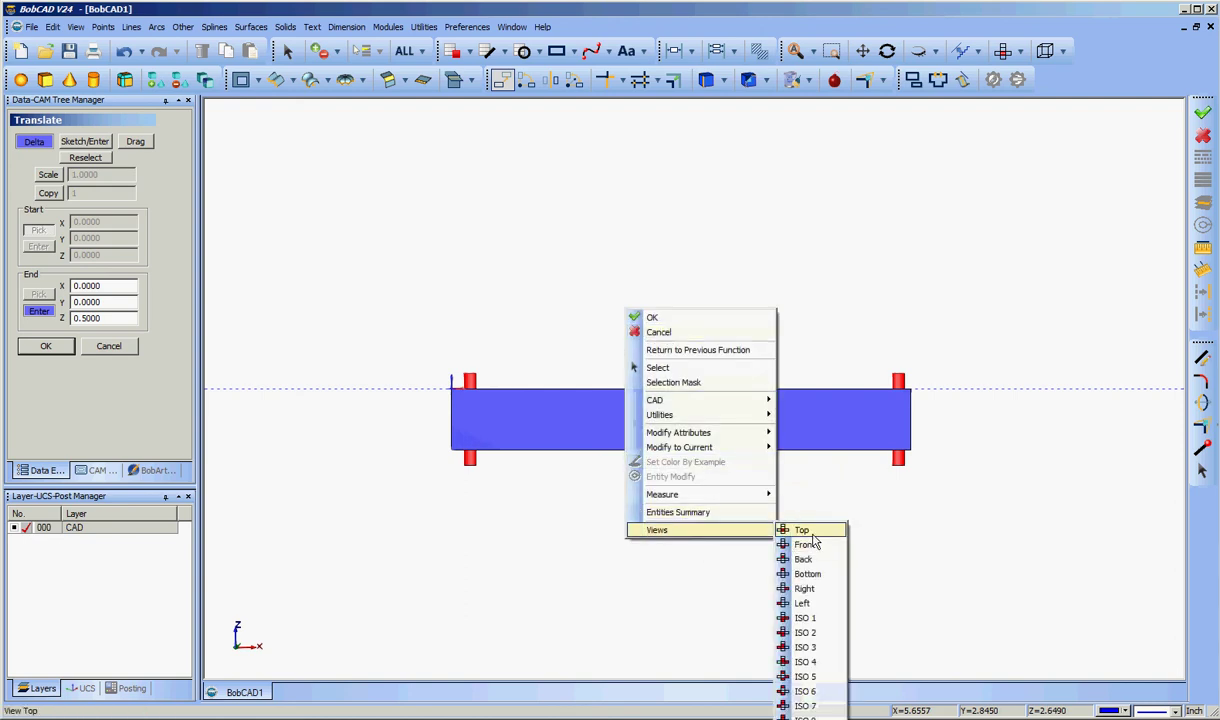
click(812, 534)
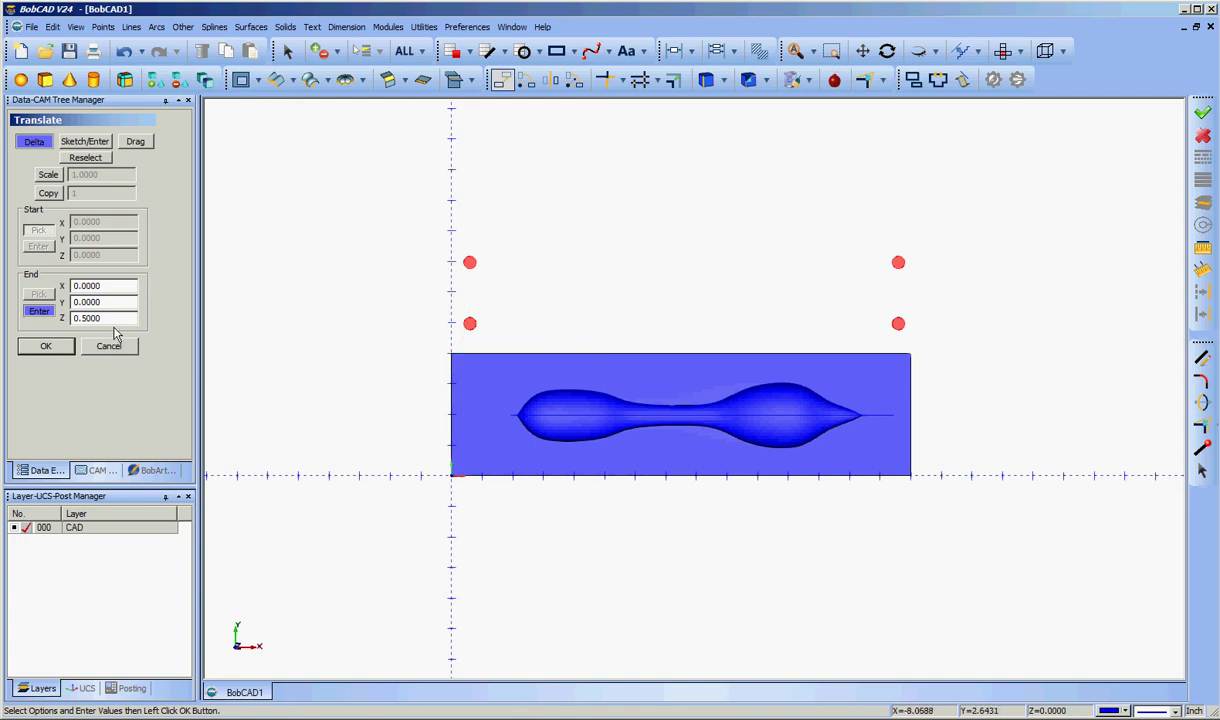
key(BackSpace)
drag(105, 301, 68, 302)
key(BackSpace)
text(-4)
click(43, 348)
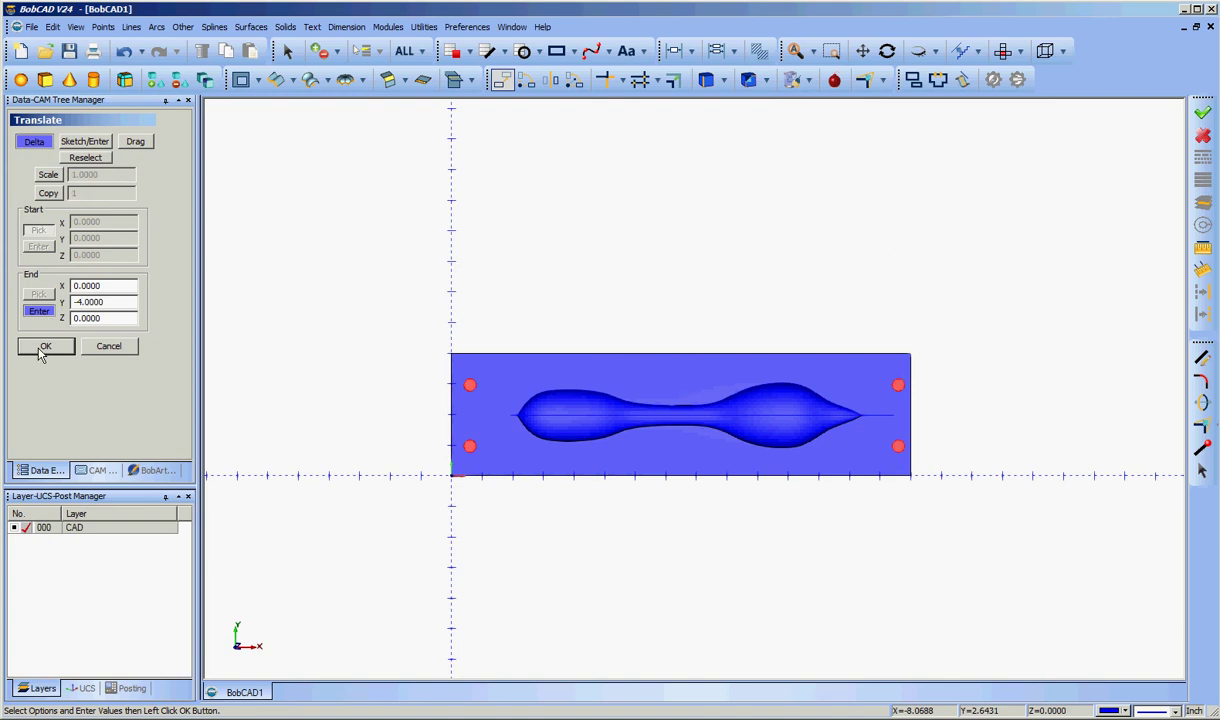
click(110, 346)
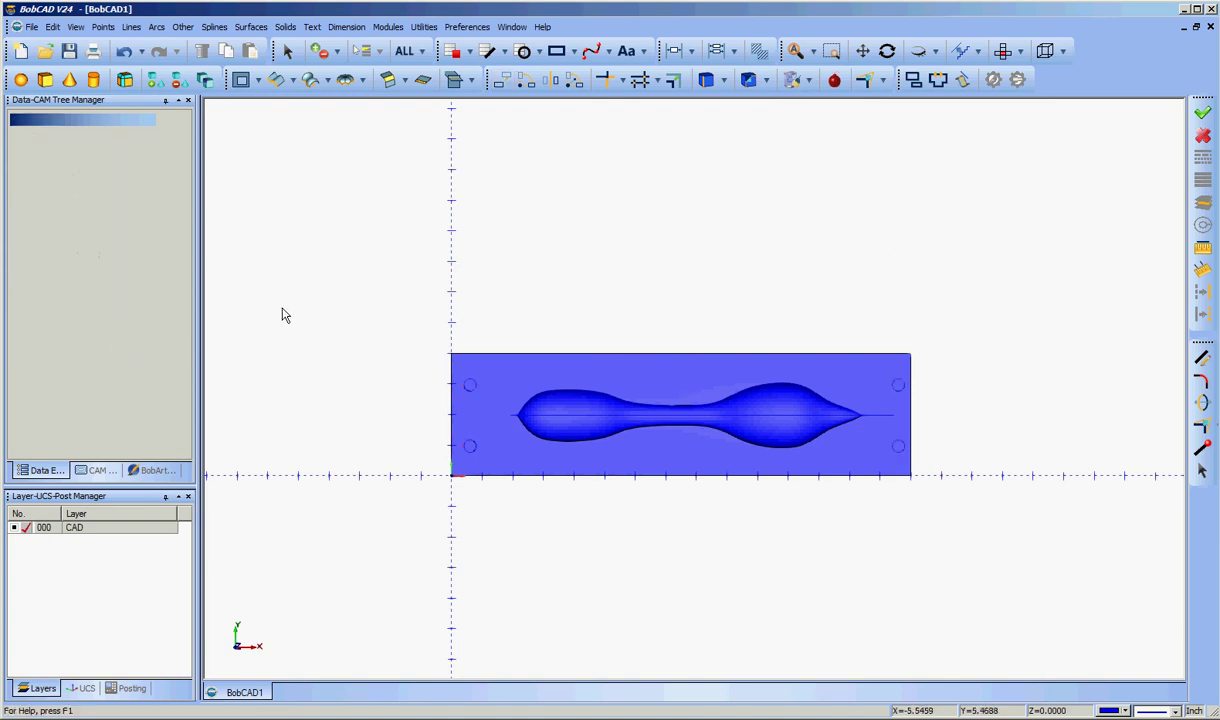
- Subtract the four cylinders from the mold block with Solid Boolean Subtract
right_click(546, 230)
click(809, 317)
mouse_move(809, 316)
mouse_down()
mouse_move(730, 245)
mouse_move(651, 261)
mouse_move(776, 330)
mouse_move(826, 328)
mouse_move(831, 316)
mouse_up()
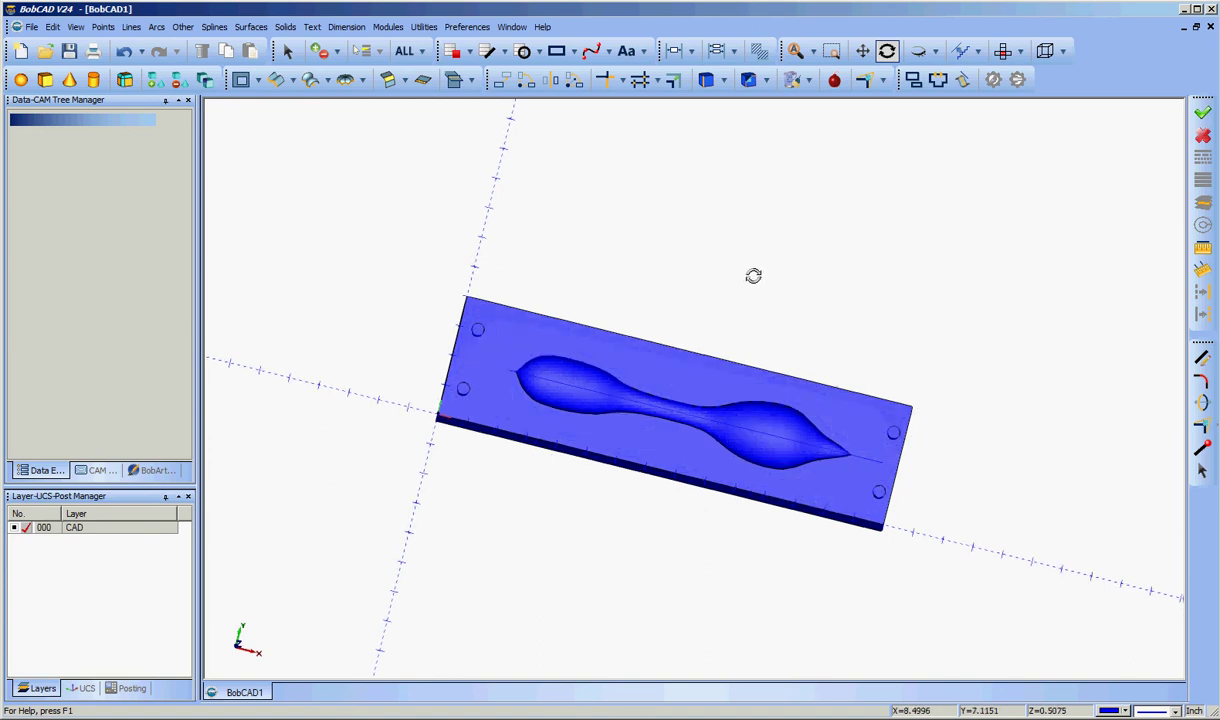
key(Escape)
click(180, 80)
click(527, 341)
click(527, 341)
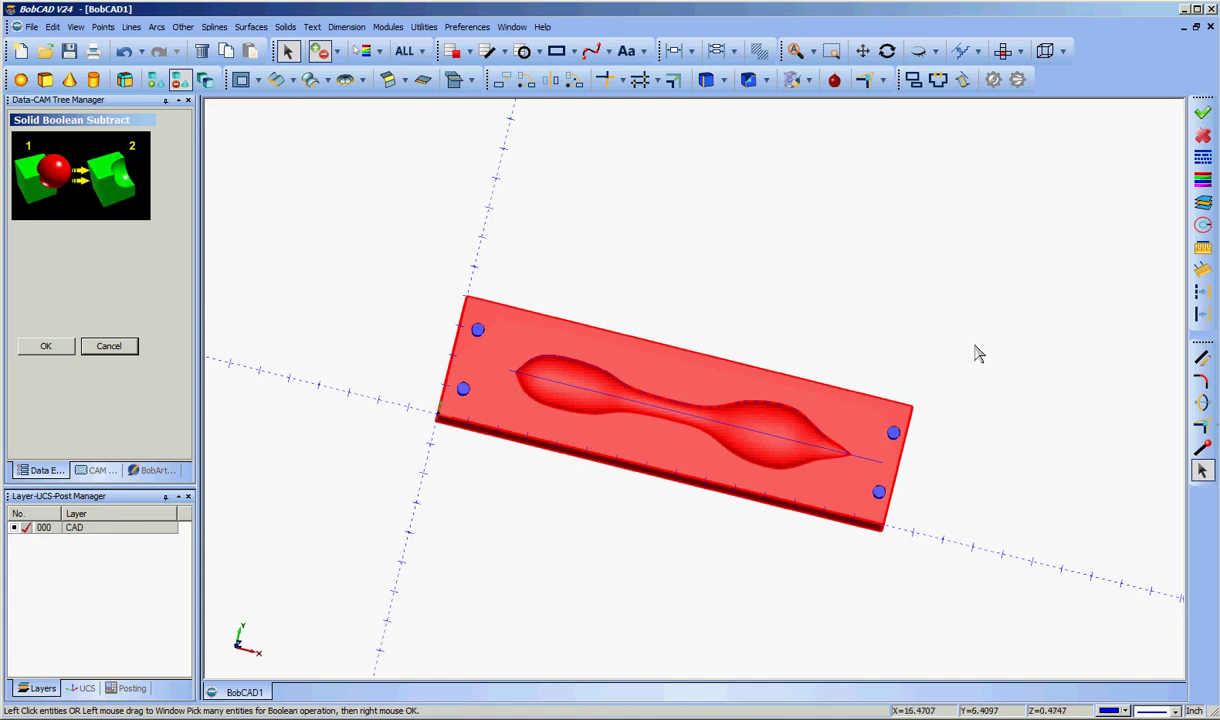
middle_drag(938, 343, 972, 259)
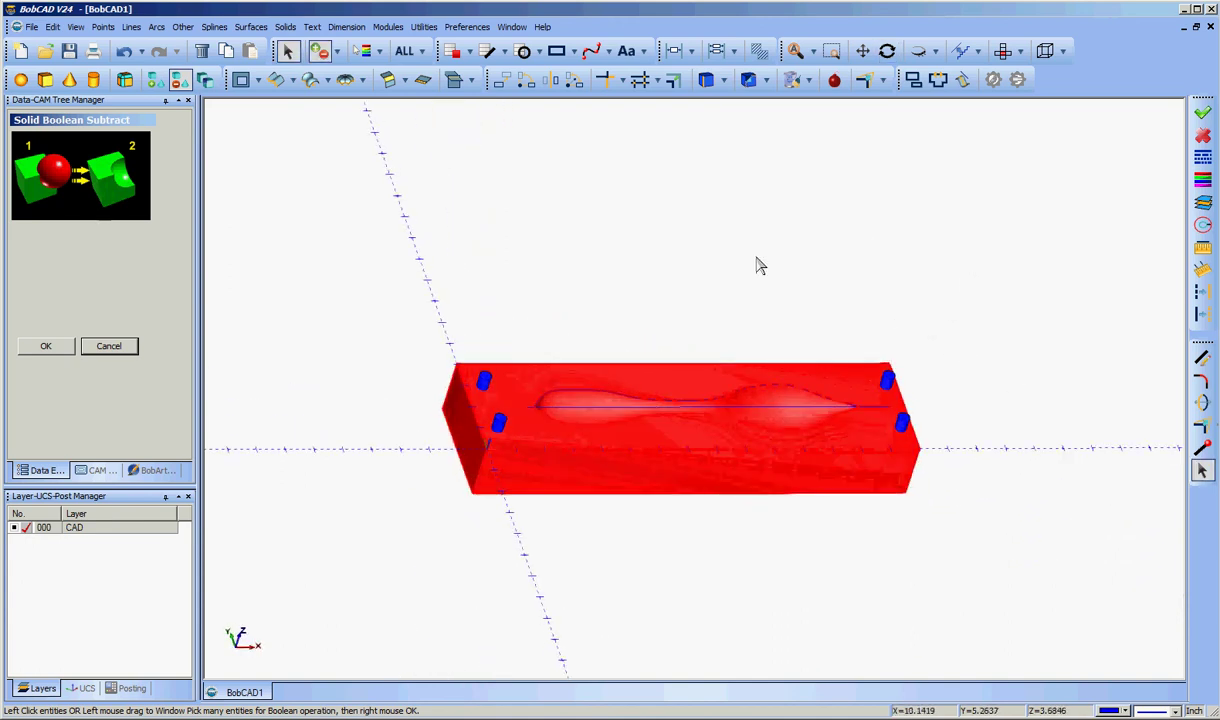
click(483, 382)
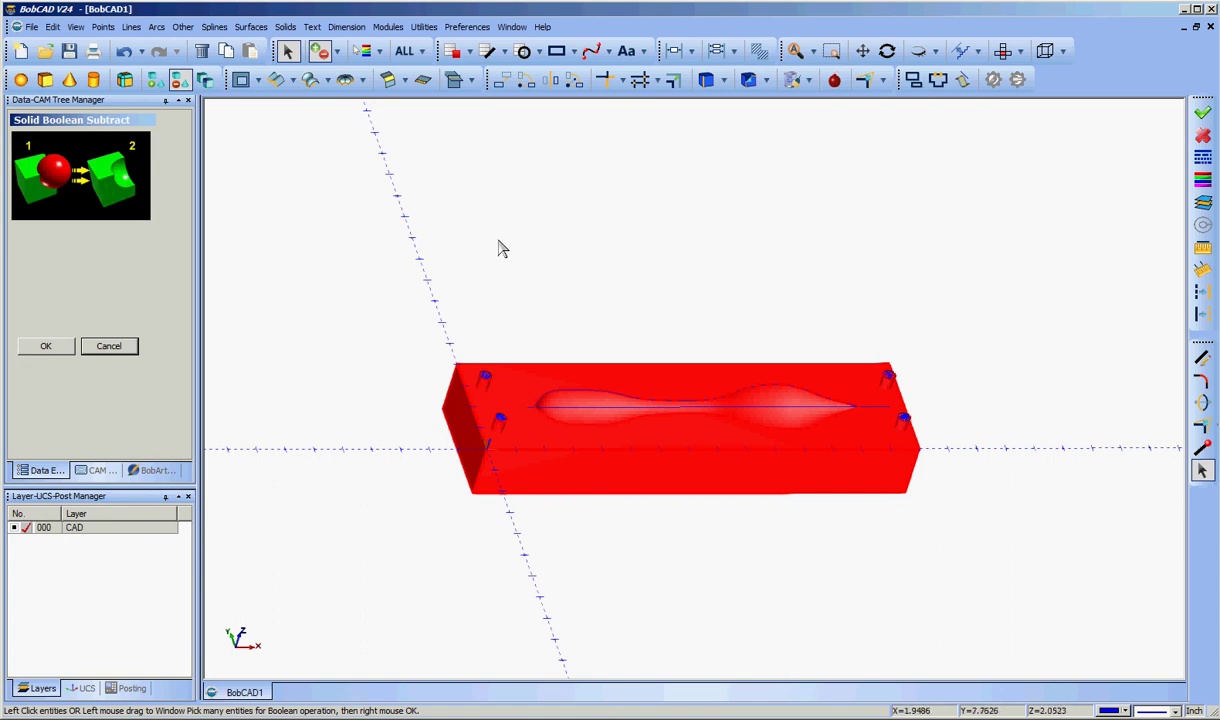
right_click(315, 303)
click(334, 302)
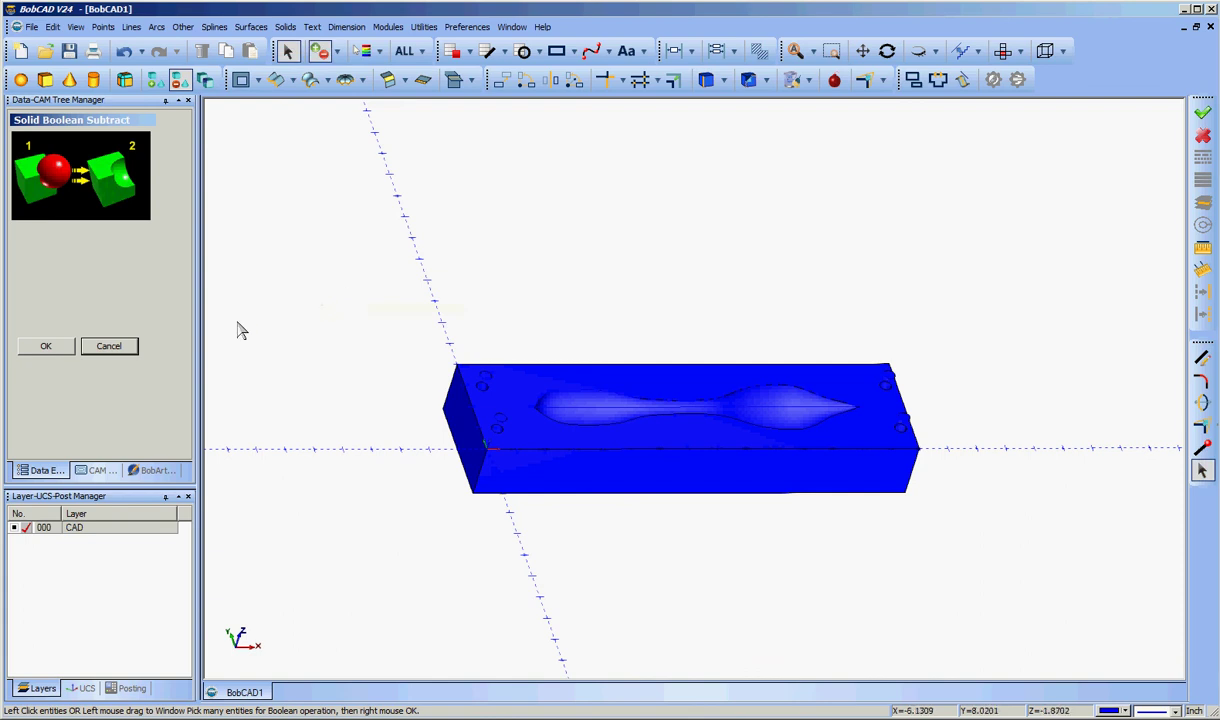
middle_drag(670, 250, 654, 210)
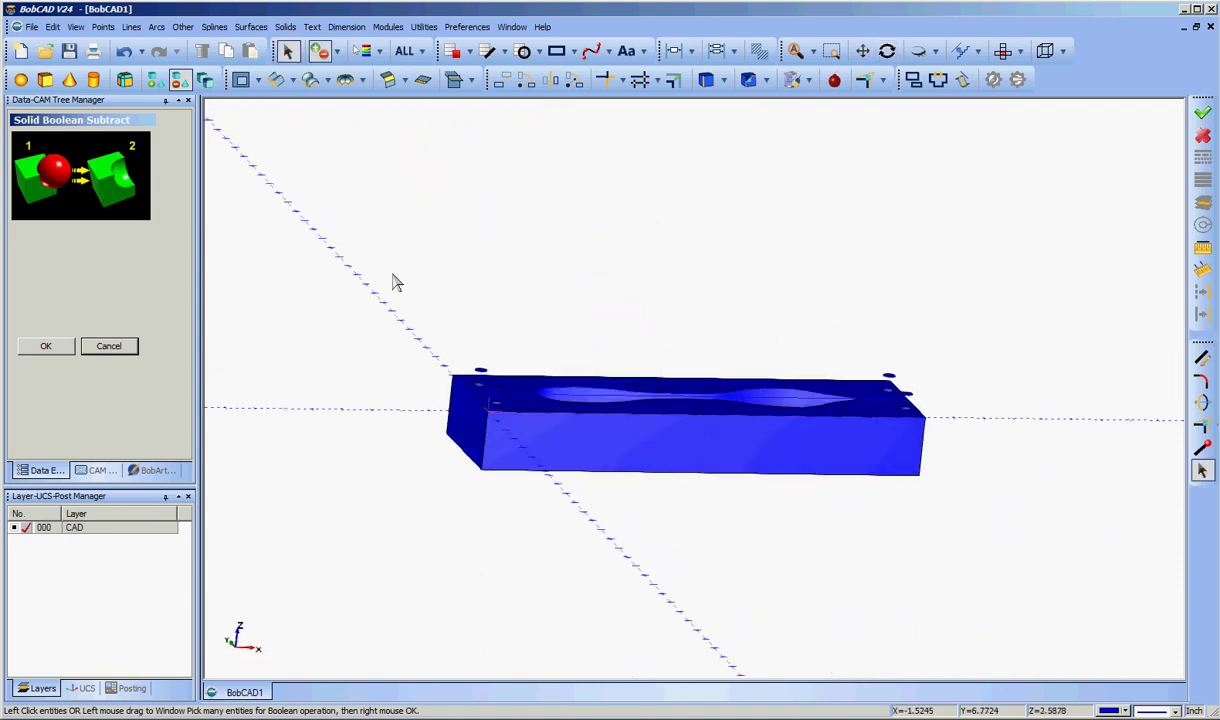
click(105, 345)
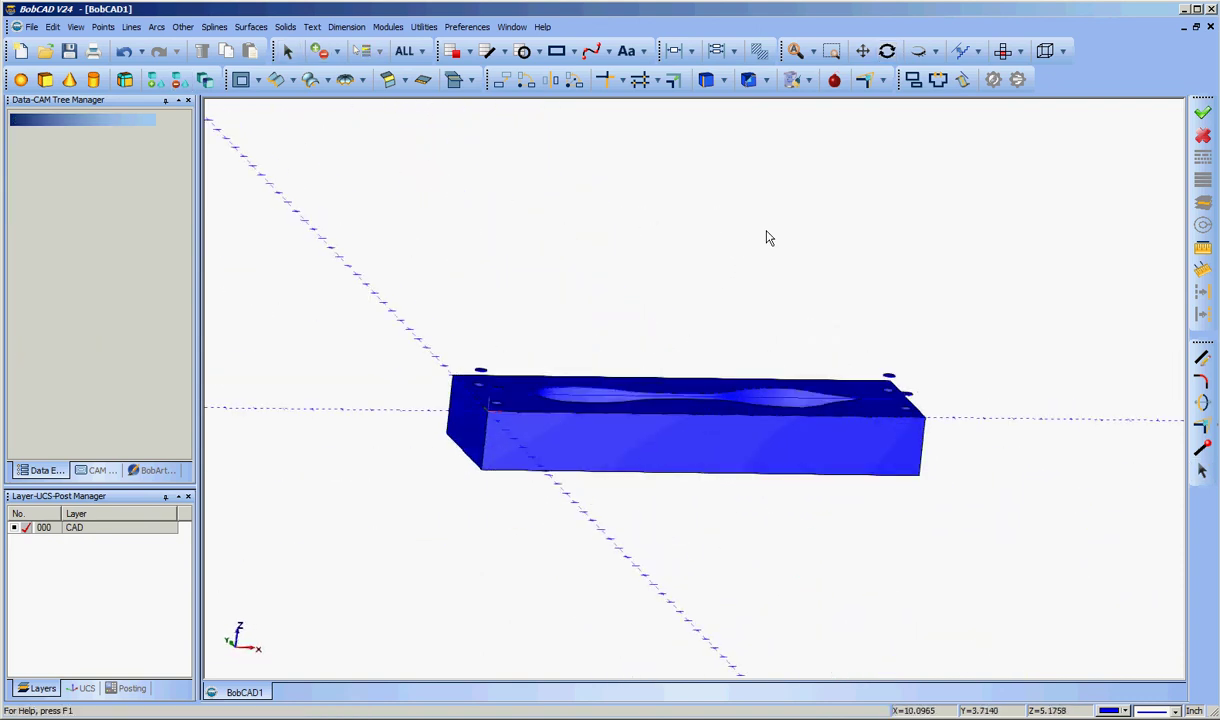
- Select the leftover circular planar surfaces above the block in the front view and delete them
right_click(779, 252)
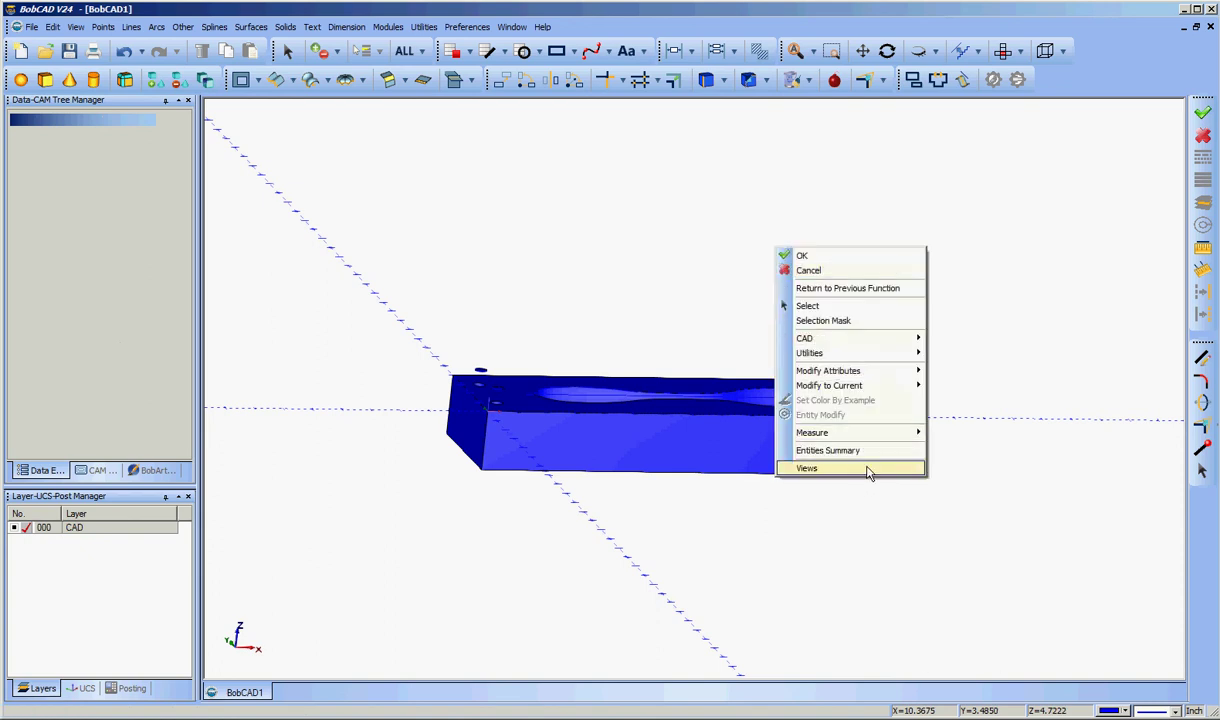
mouse_move(866, 468)
click(955, 483)
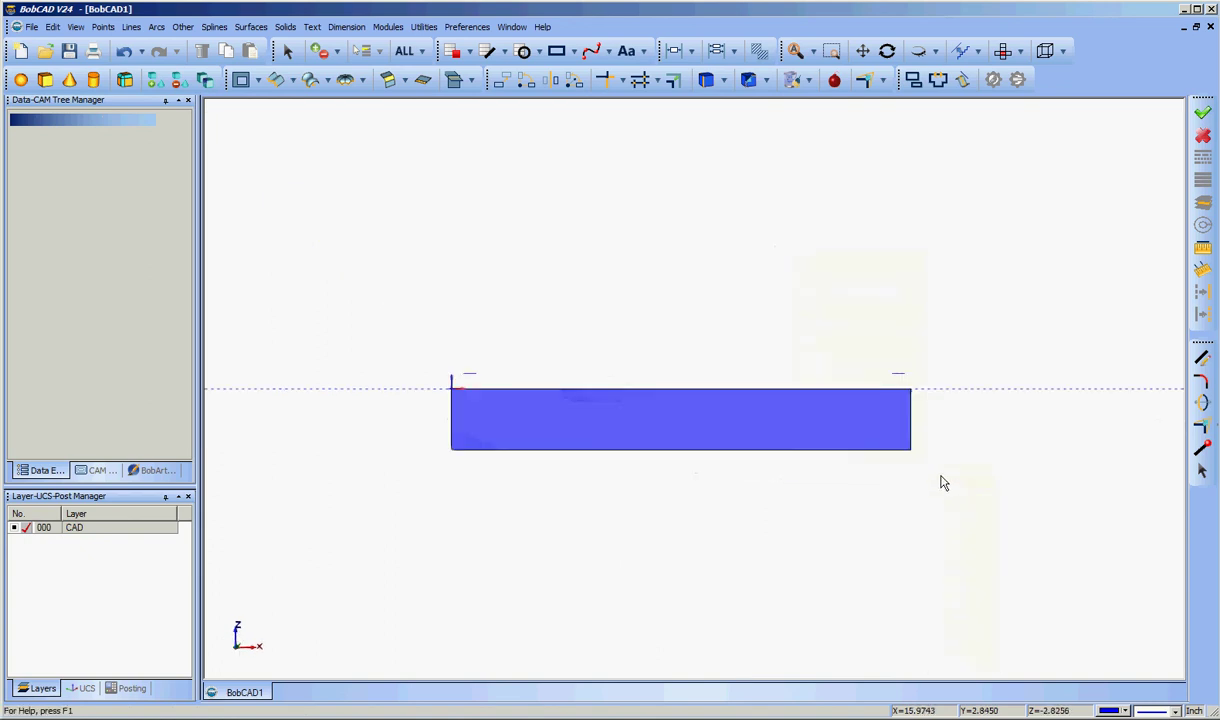
right_click(427, 252)
click(436, 302)
drag(452, 363, 938, 385)
click(201, 51)
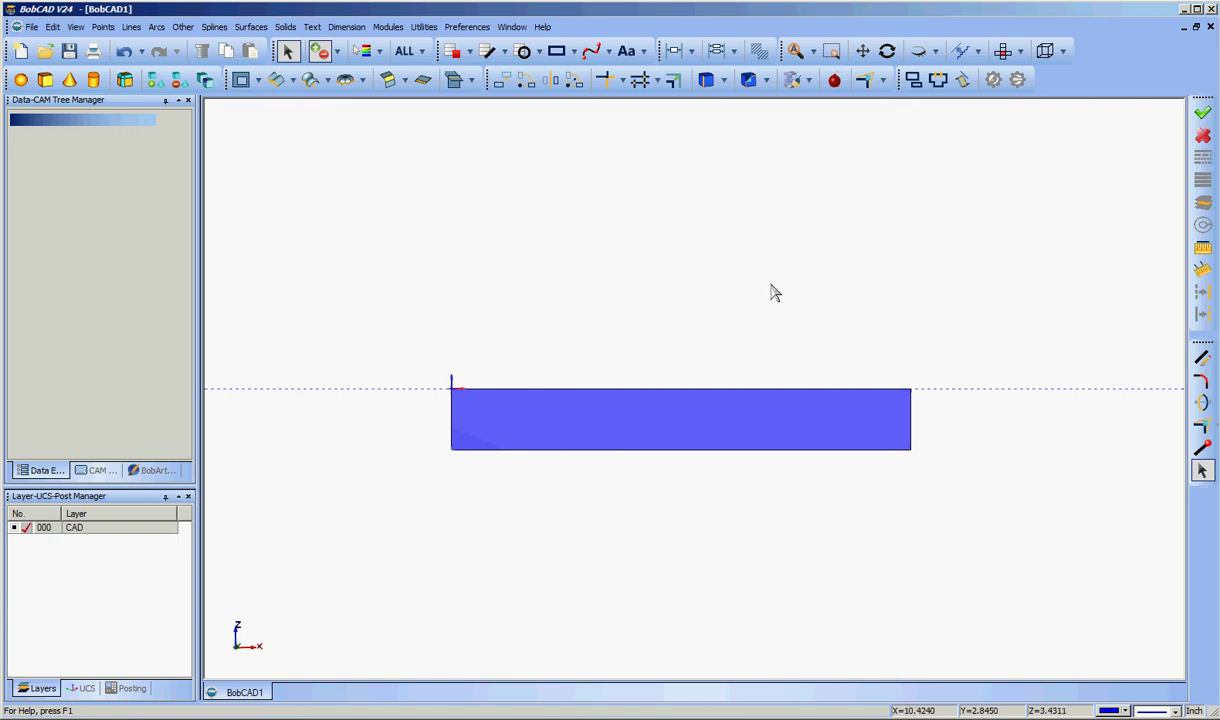
middle_drag(776, 277, 770, 388)
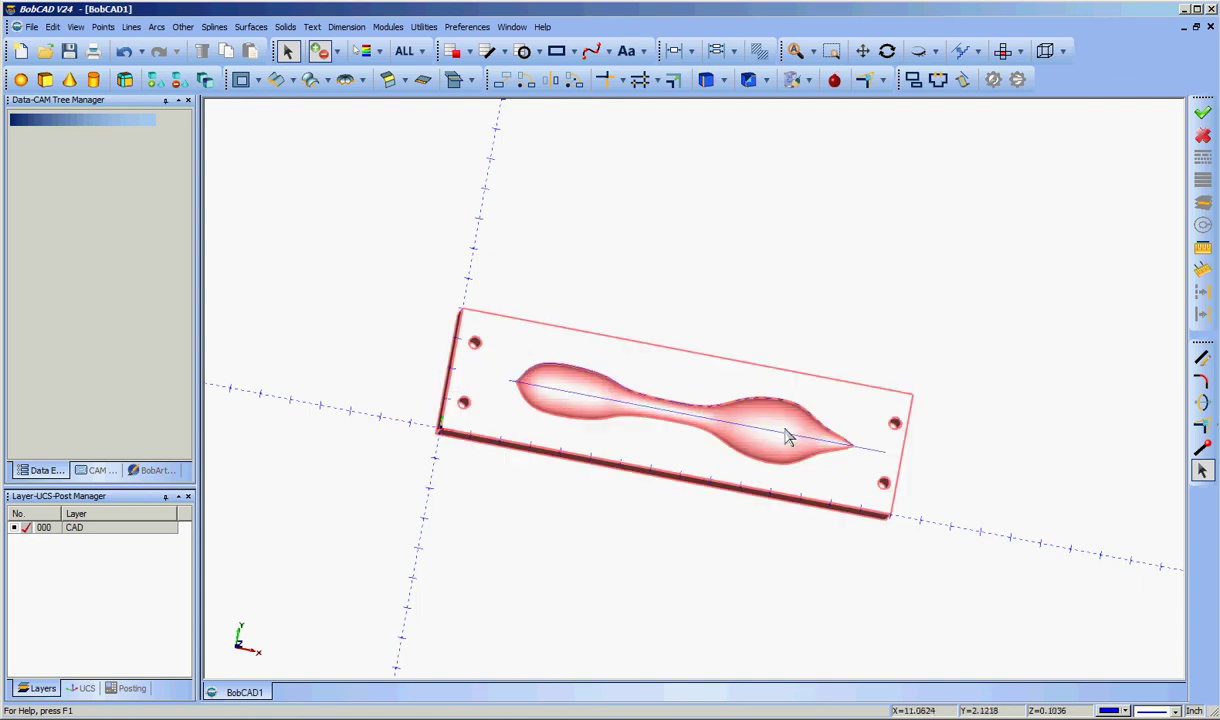